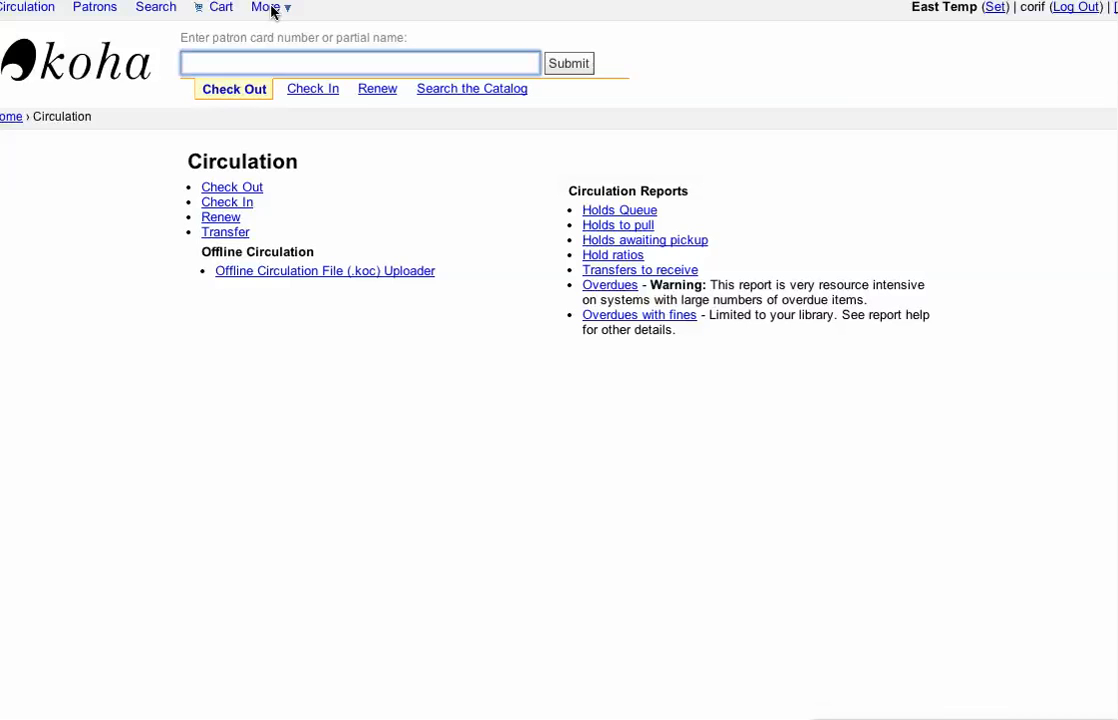
Step: Open the Item Types administration page and review the item types on its first and last pages
{"action": "left_click", "coordinate": [268, 8]}
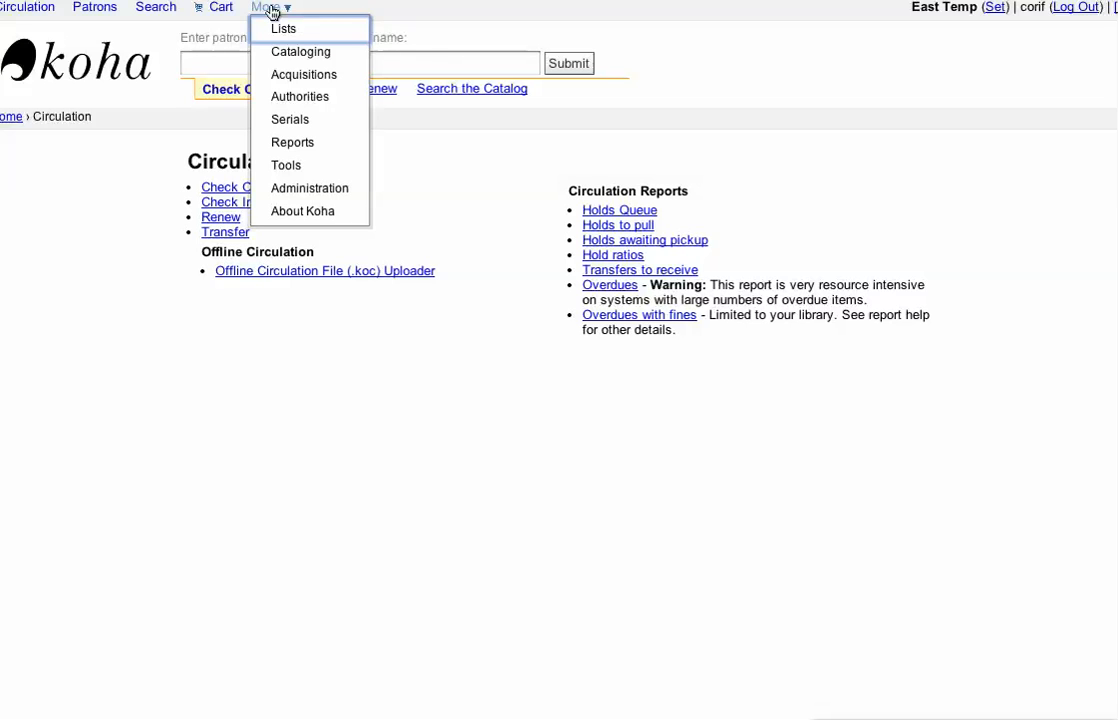
{"action": "left_click", "coordinate": [323, 197]}
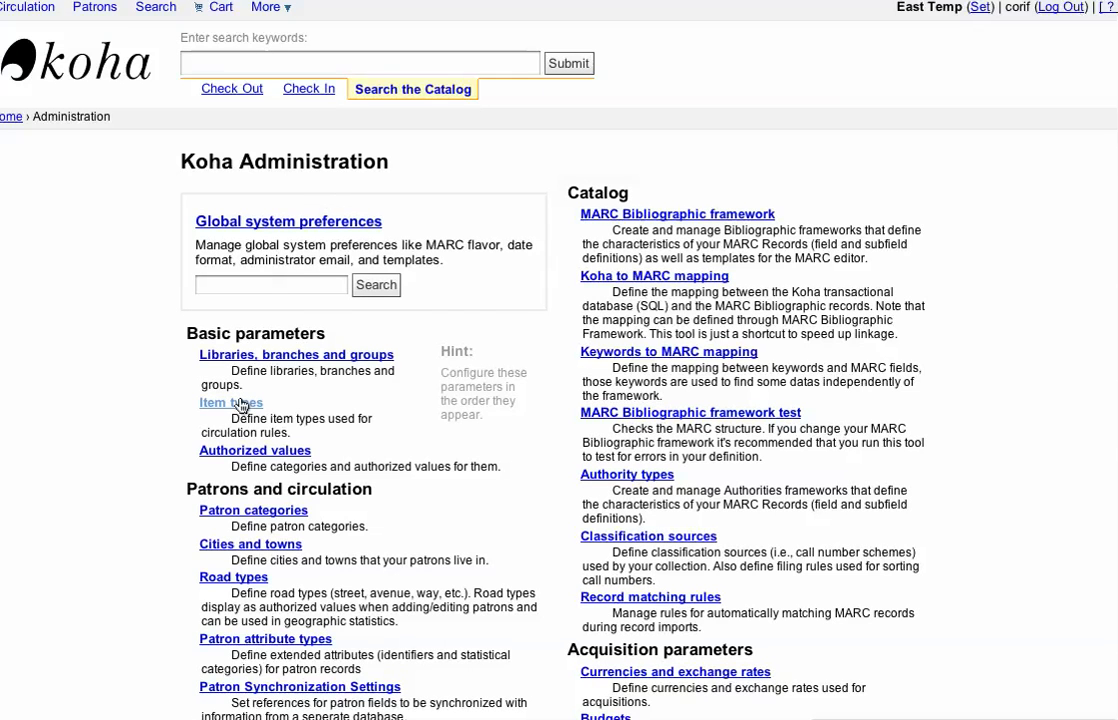
{"action": "left_click", "coordinate": [240, 404]}
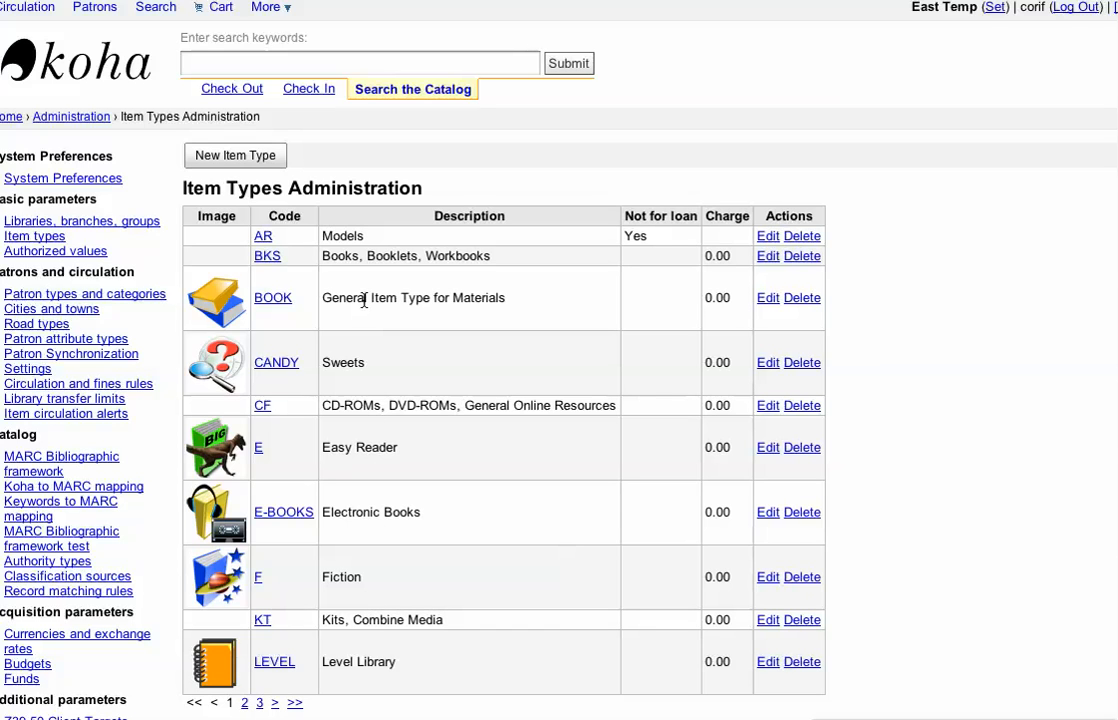
{"action": "left_click", "coordinate": [259, 703]}
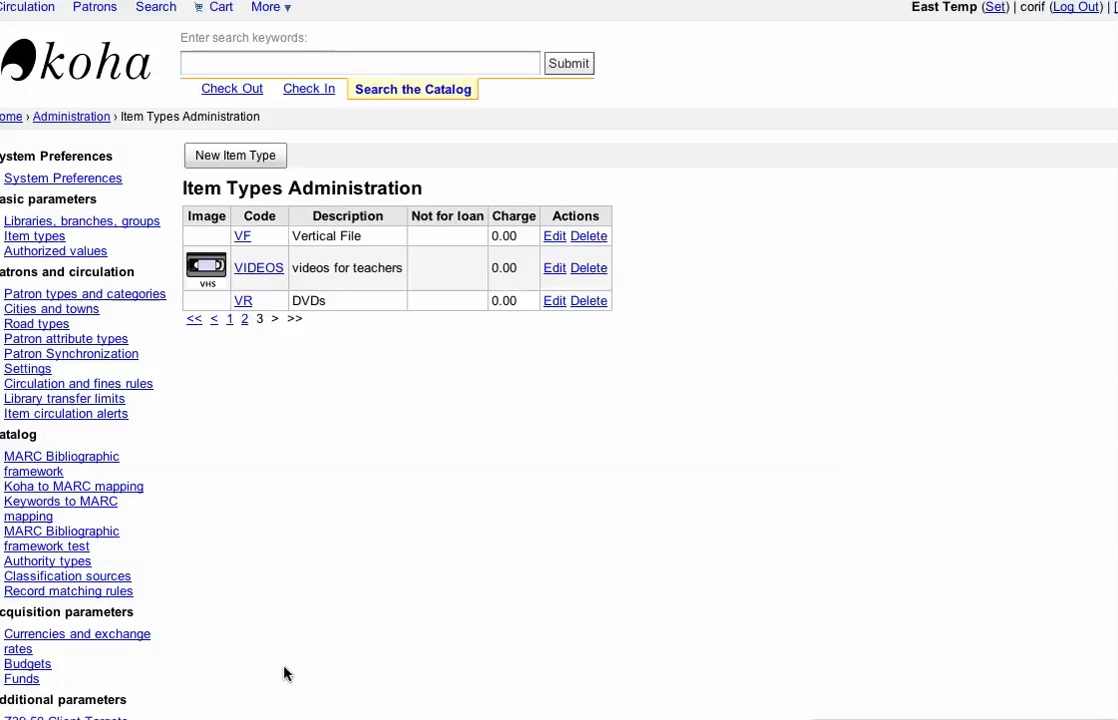
{"action": "left_click", "coordinate": [230, 319]}
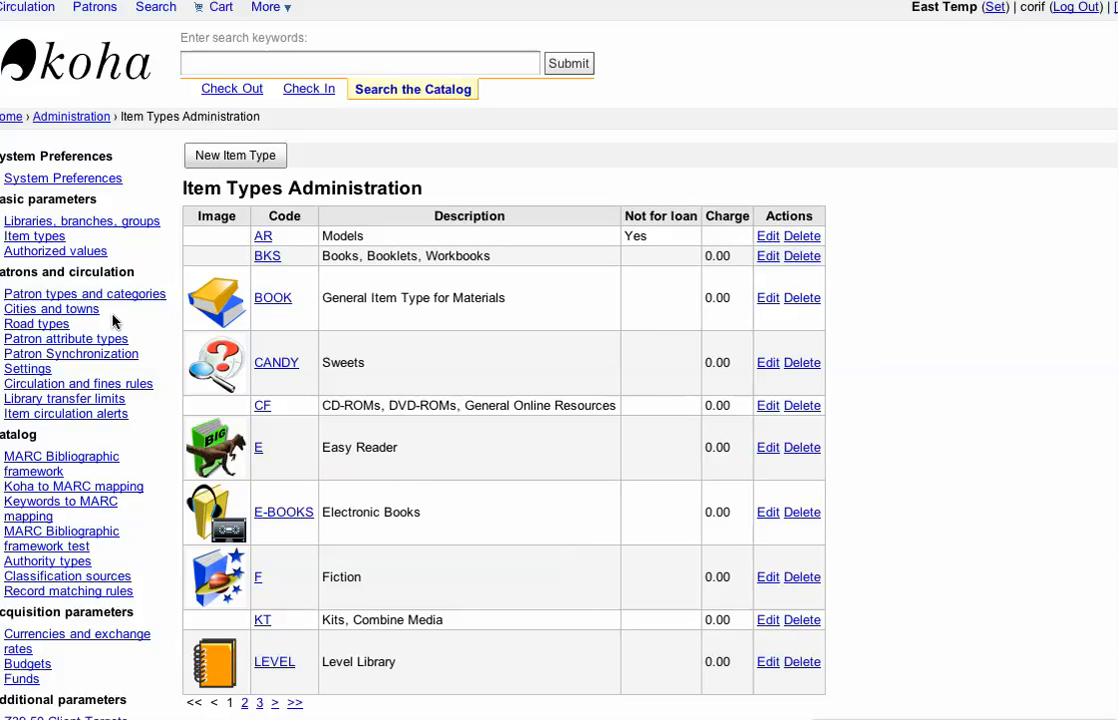
Step: Generate an on-screen Titles By Various Criteria report filtered by the Fiction item type
{"action": "left_click", "coordinate": [264, 7]}
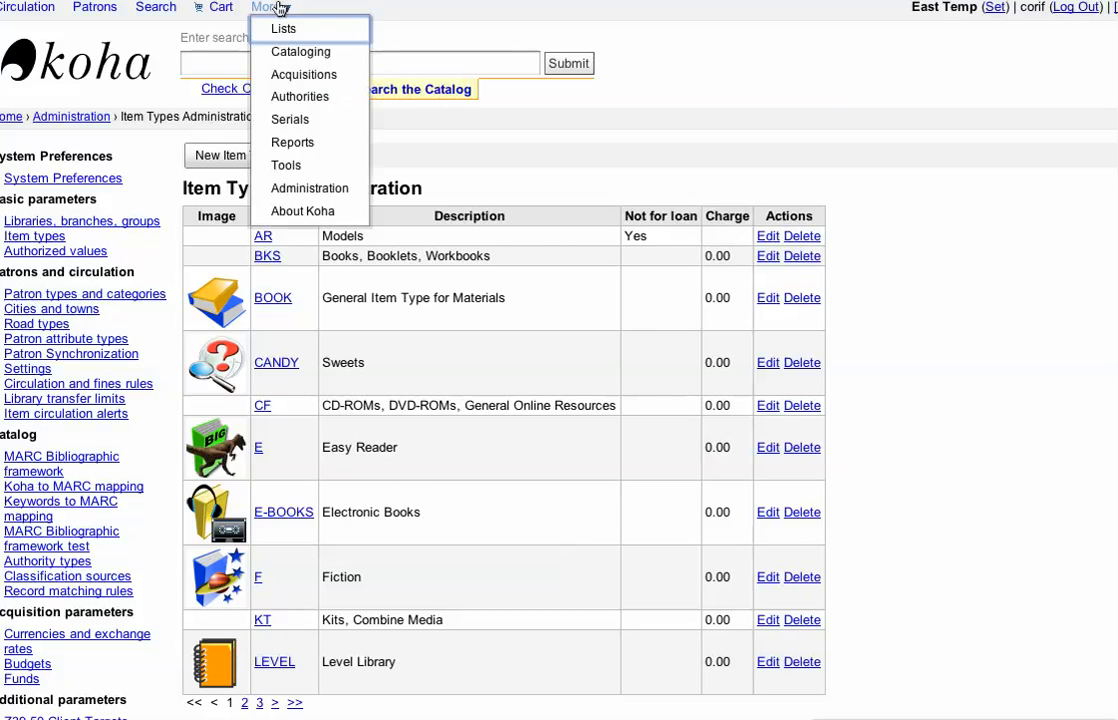
{"action": "left_click", "coordinate": [293, 146]}
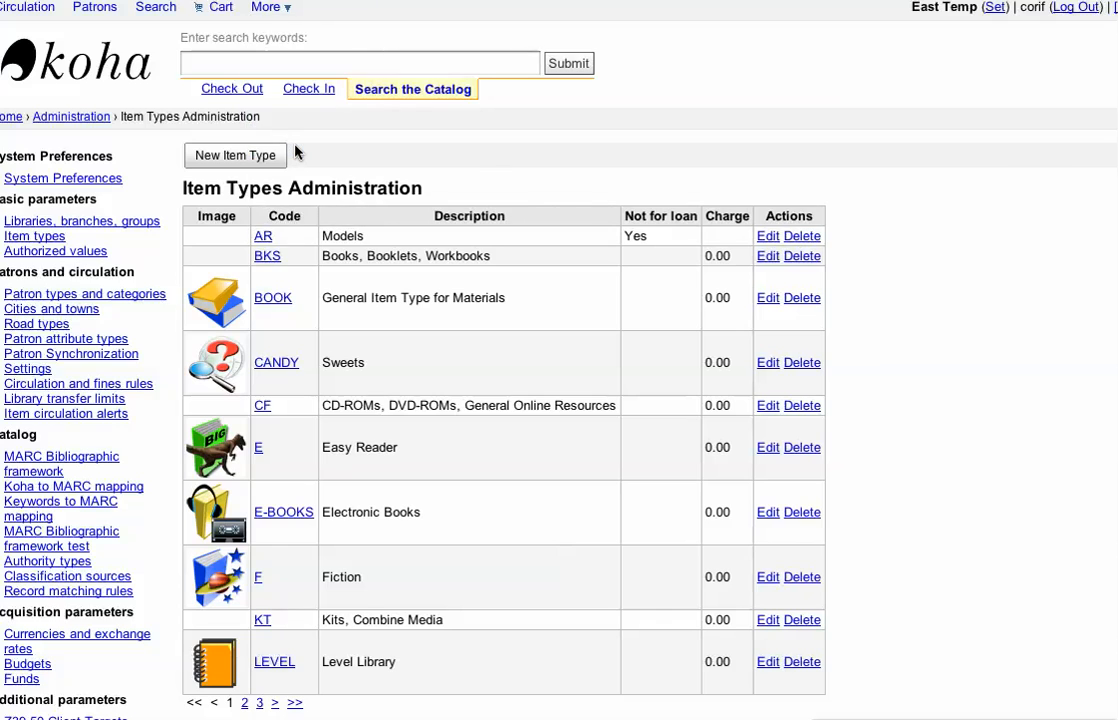
{"action": "left_click", "coordinate": [270, 298]}
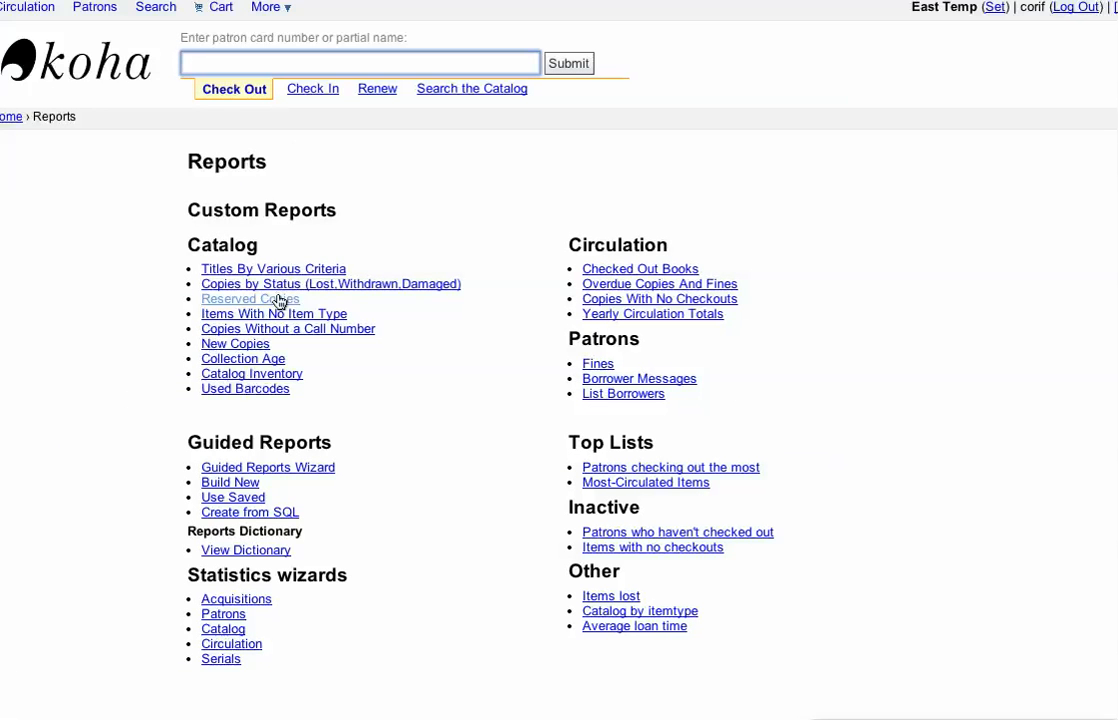
{"action": "left_click", "coordinate": [266, 272]}
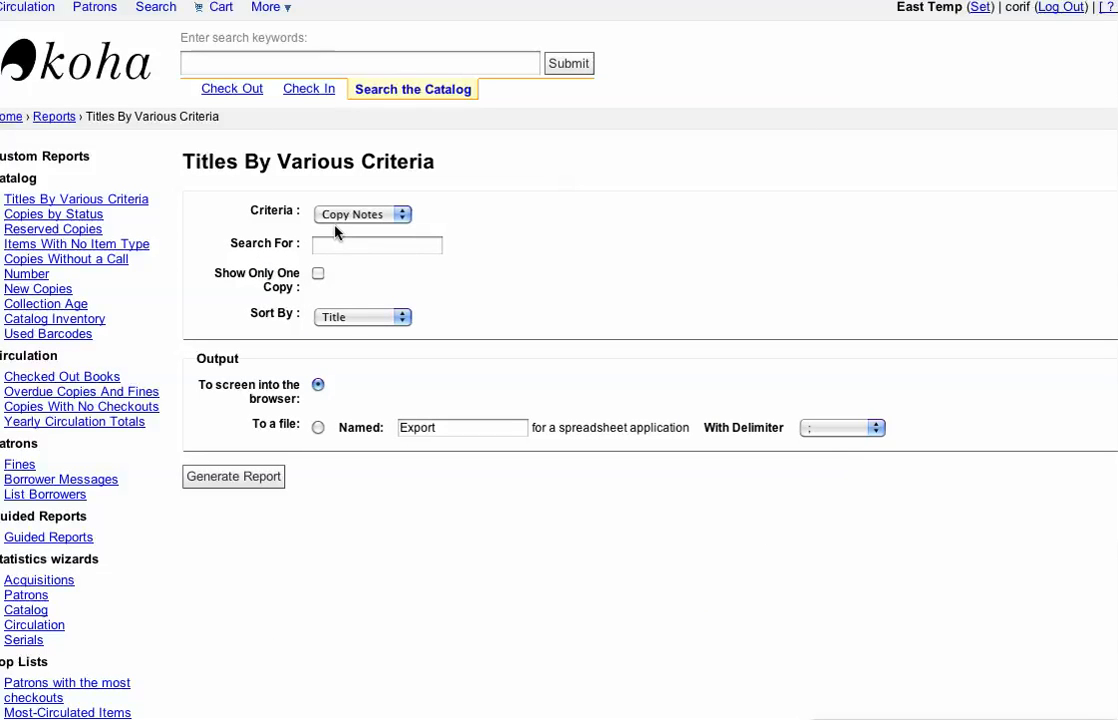
{"action": "left_click", "coordinate": [349, 214]}
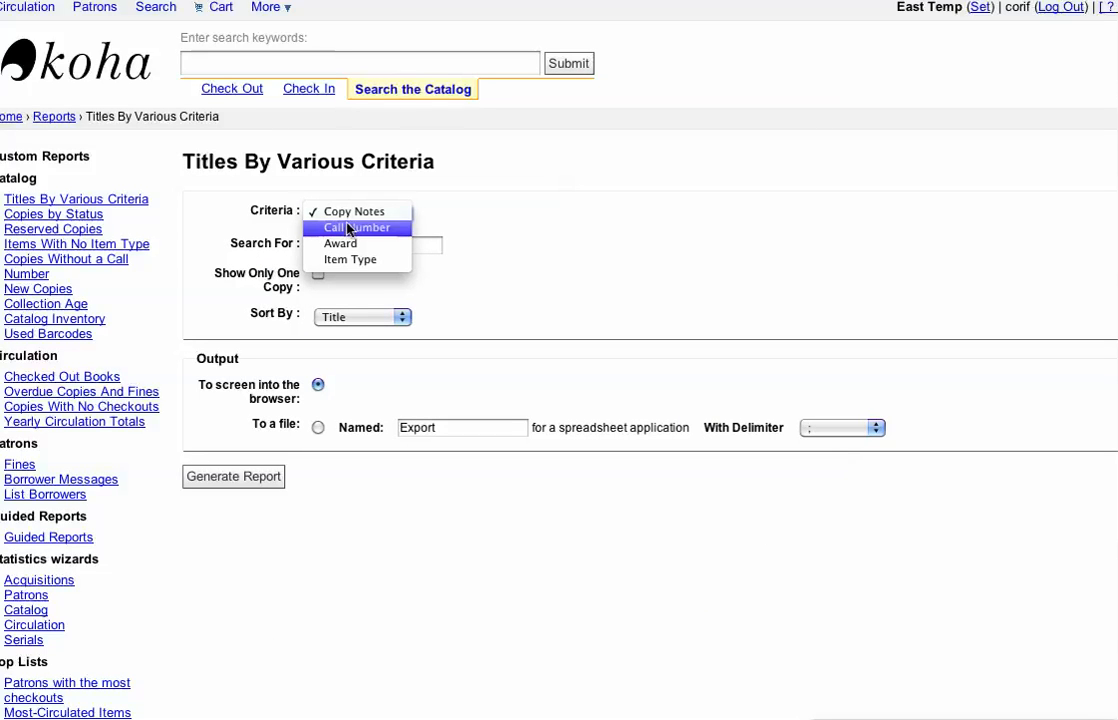
{"action": "left_click", "coordinate": [350, 260]}
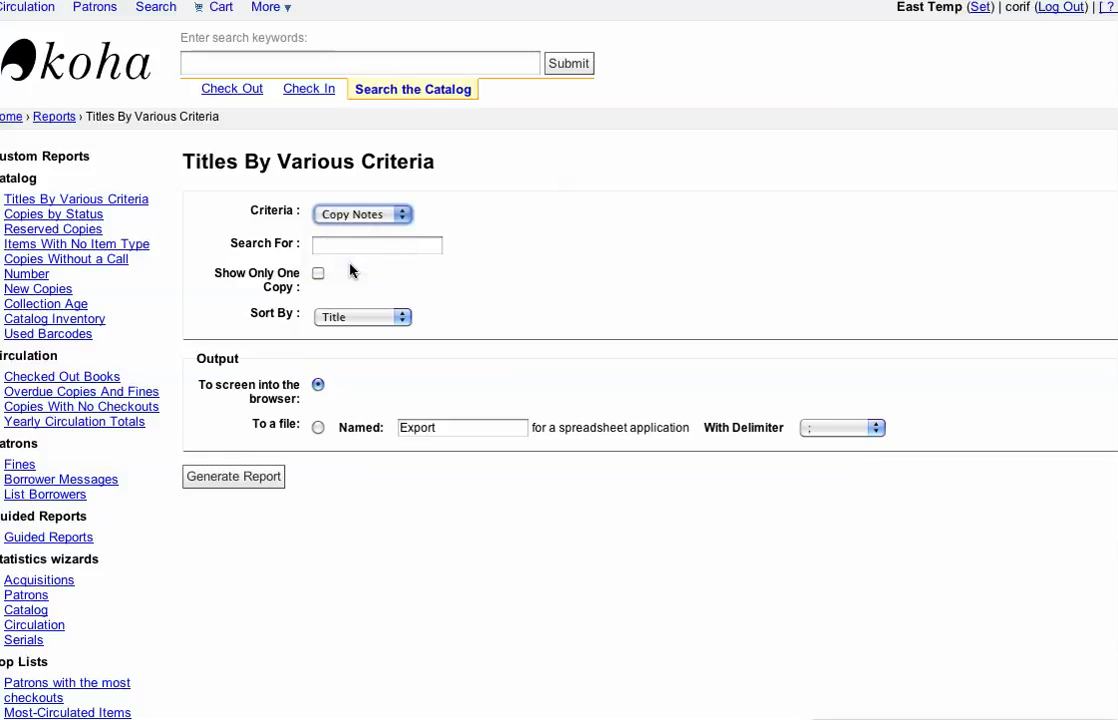
{"action": "left_click", "coordinate": [352, 250]}
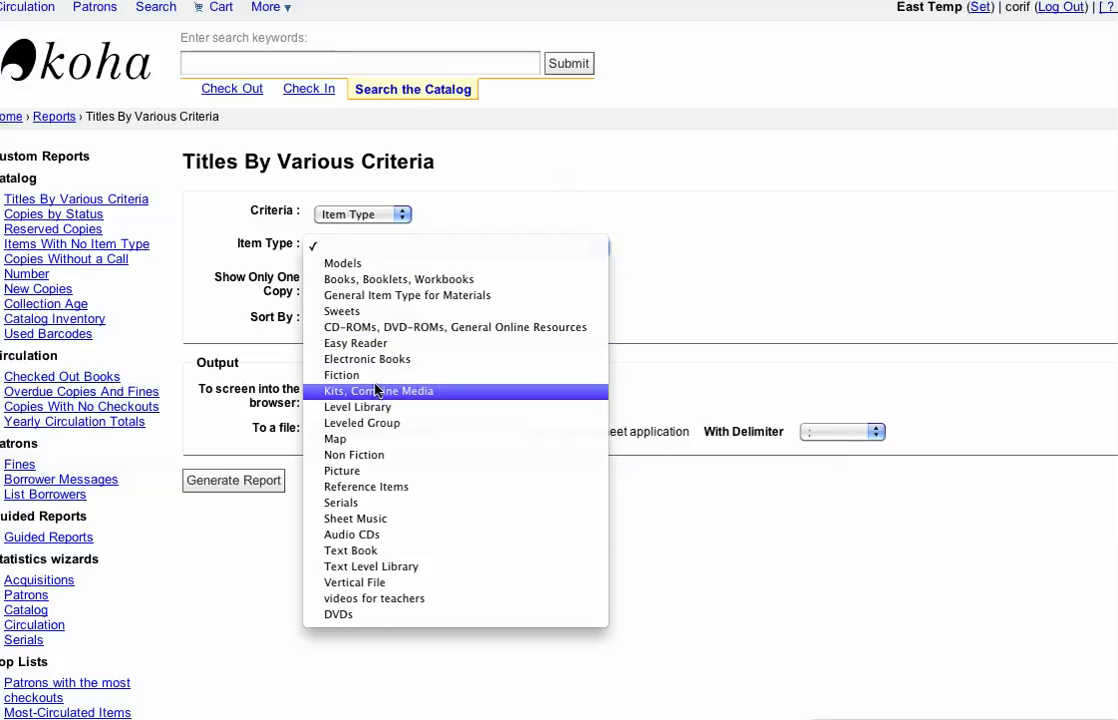
{"action": "left_click", "coordinate": [342, 375]}
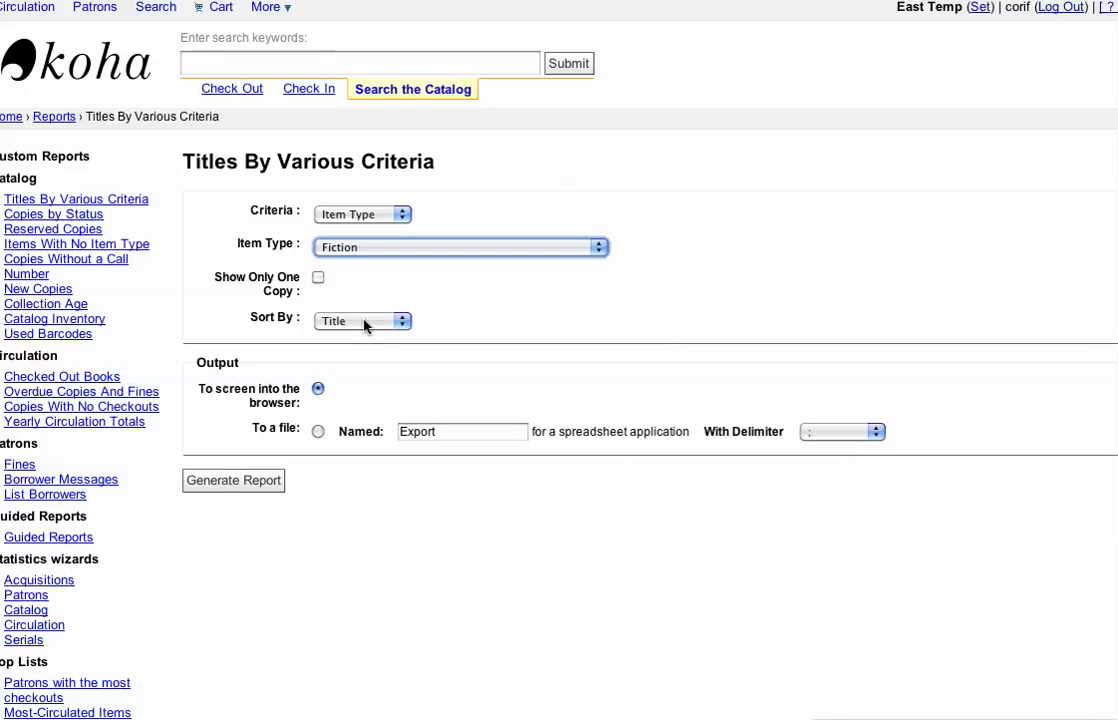
{"action": "left_click", "coordinate": [243, 484]}
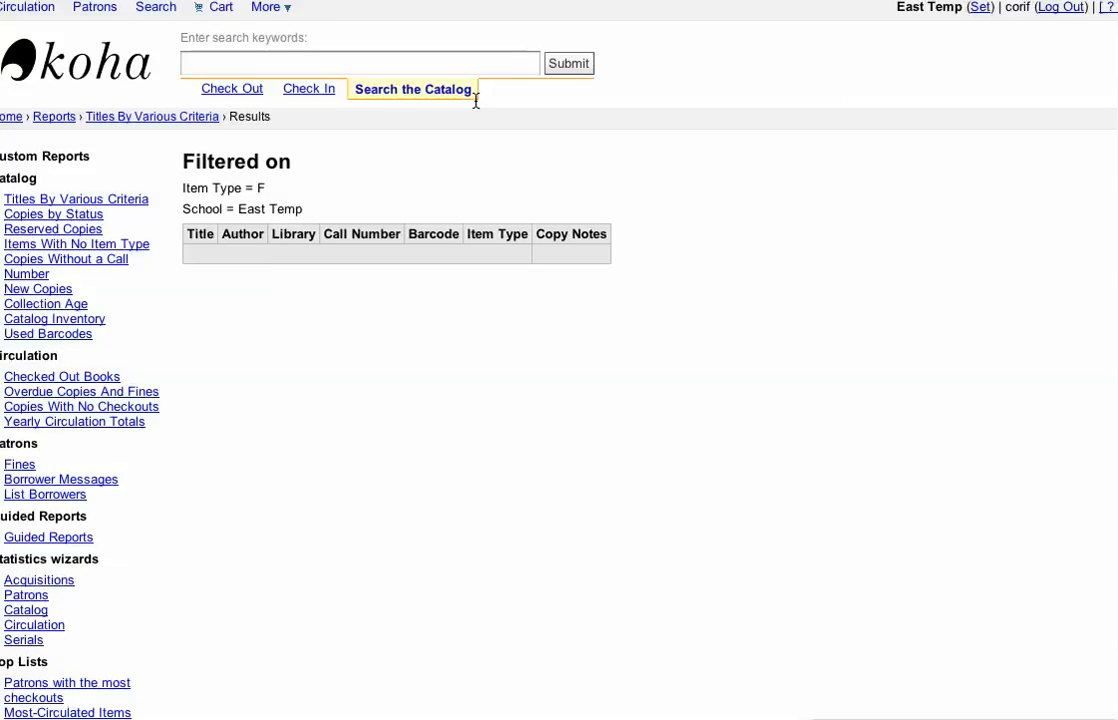
Step: Generate the Items With No Item Type report with its output on screen
{"action": "left_click", "coordinate": [274, 12]}
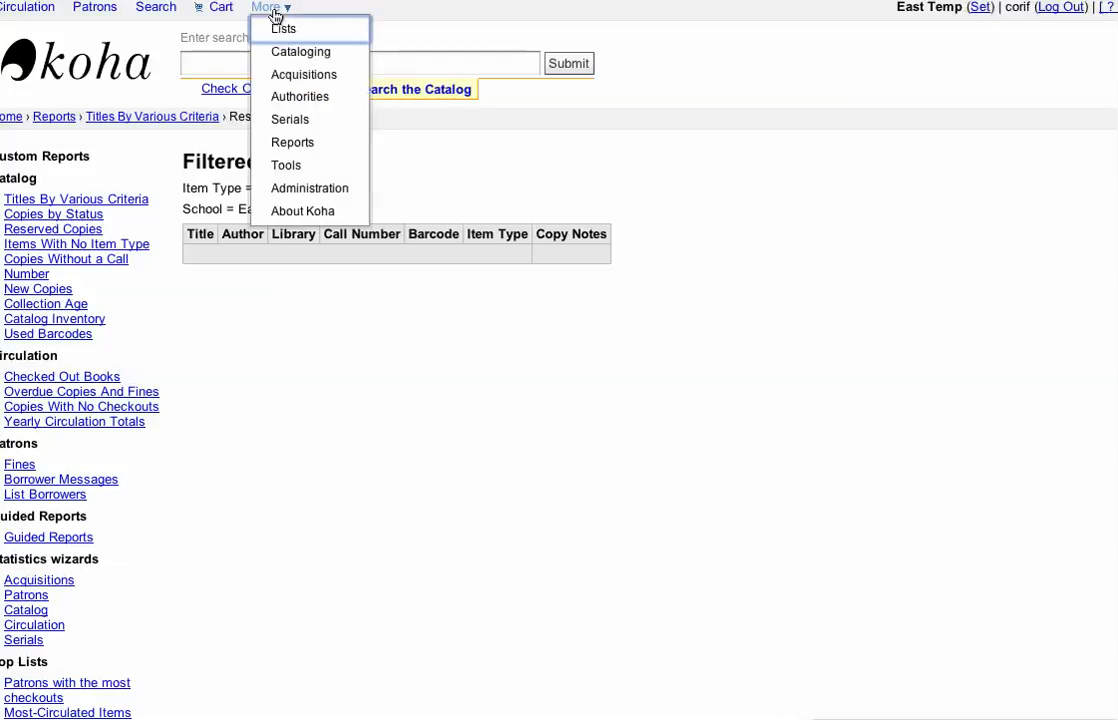
{"action": "left_click", "coordinate": [293, 146]}
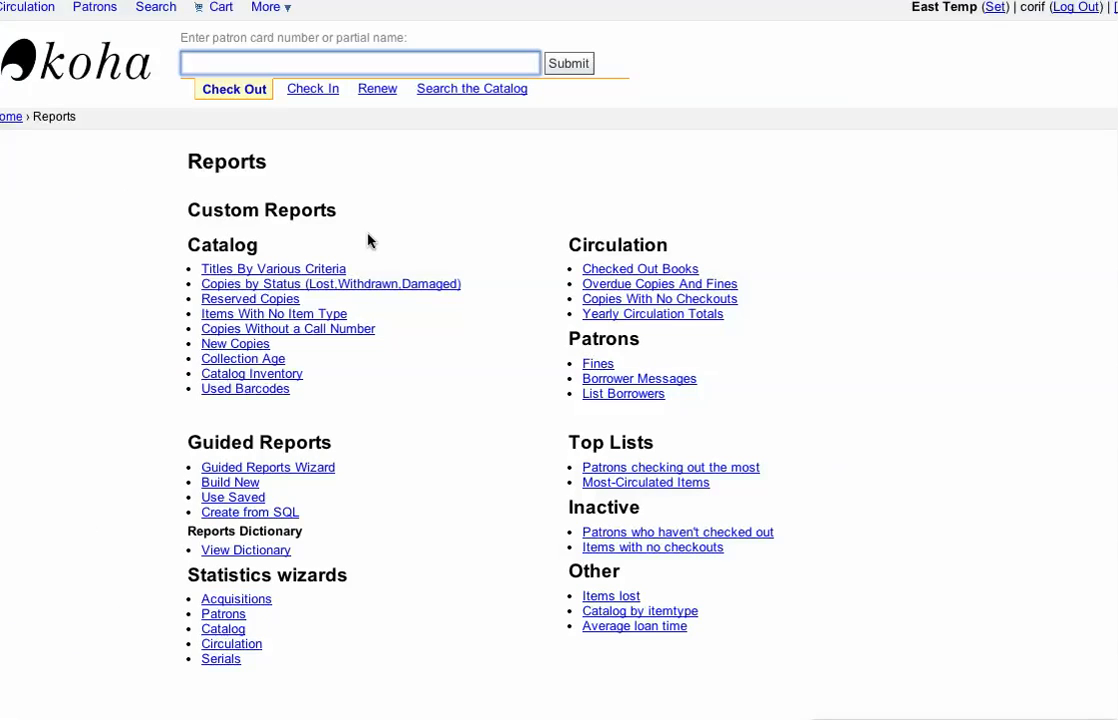
{"action": "left_click", "coordinate": [243, 318]}
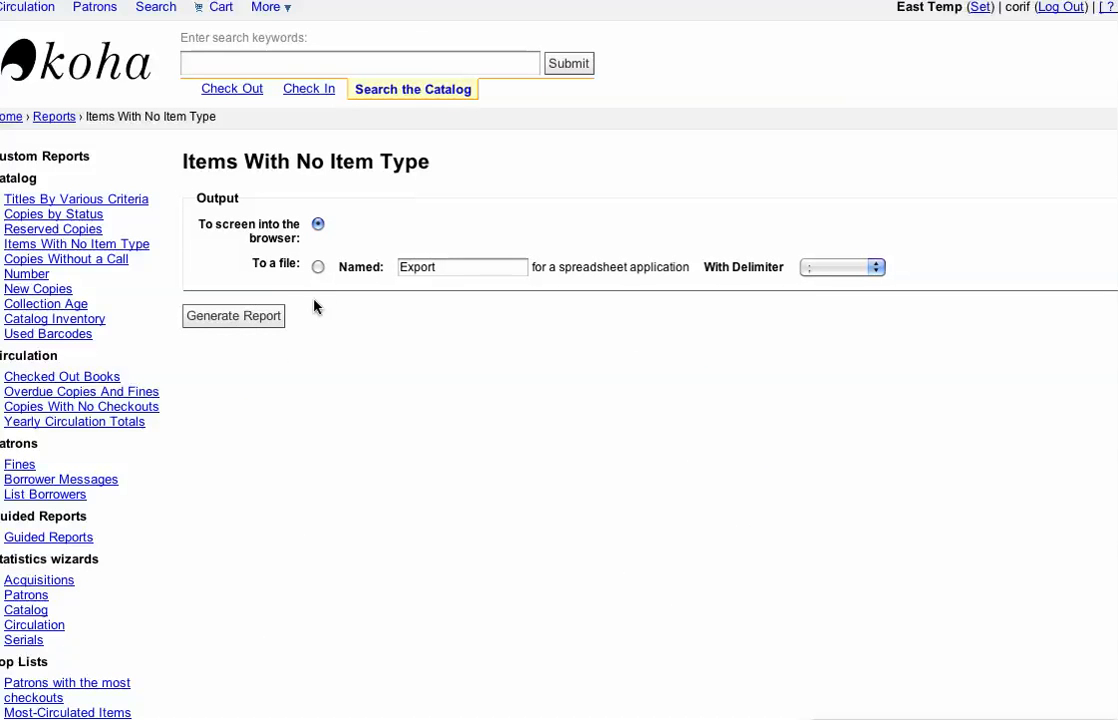
{"action": "left_click", "coordinate": [232, 320]}
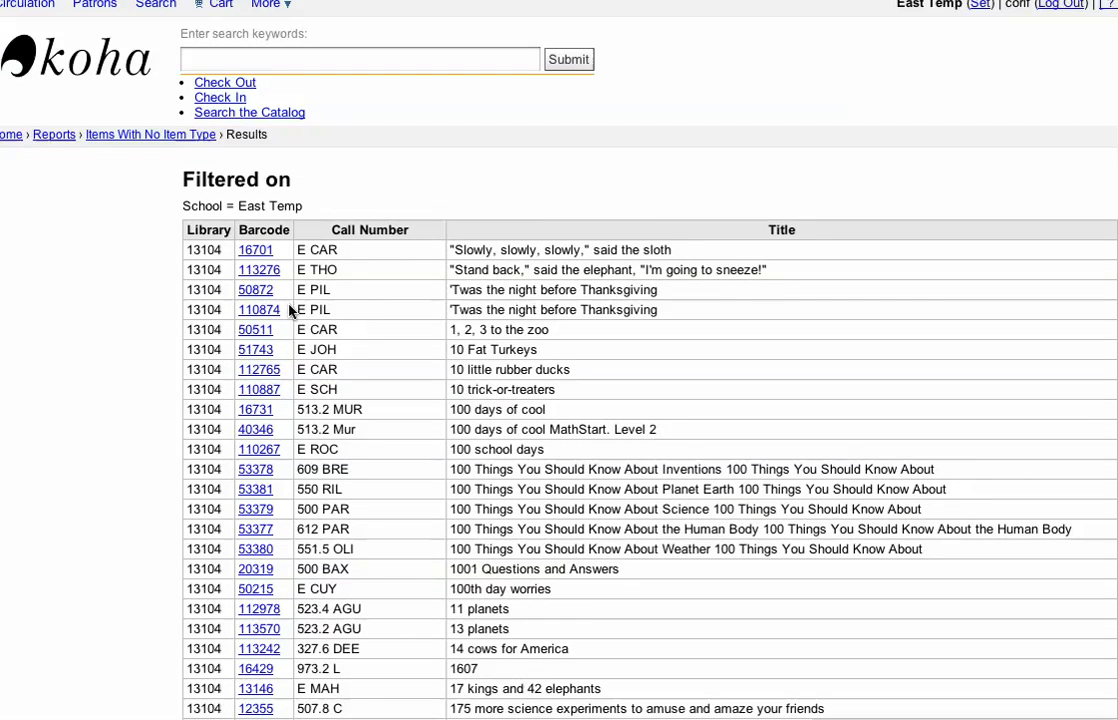
Step: Look through the copies without an item type and open the first one, barcode 16701, in a new window
{"action": "scroll", "coordinate": [299, 313], "scroll_direction": "down", "scroll_amount": 3}
{"action": "scroll", "coordinate": [299, 316], "scroll_direction": "down", "scroll_amount": 20}
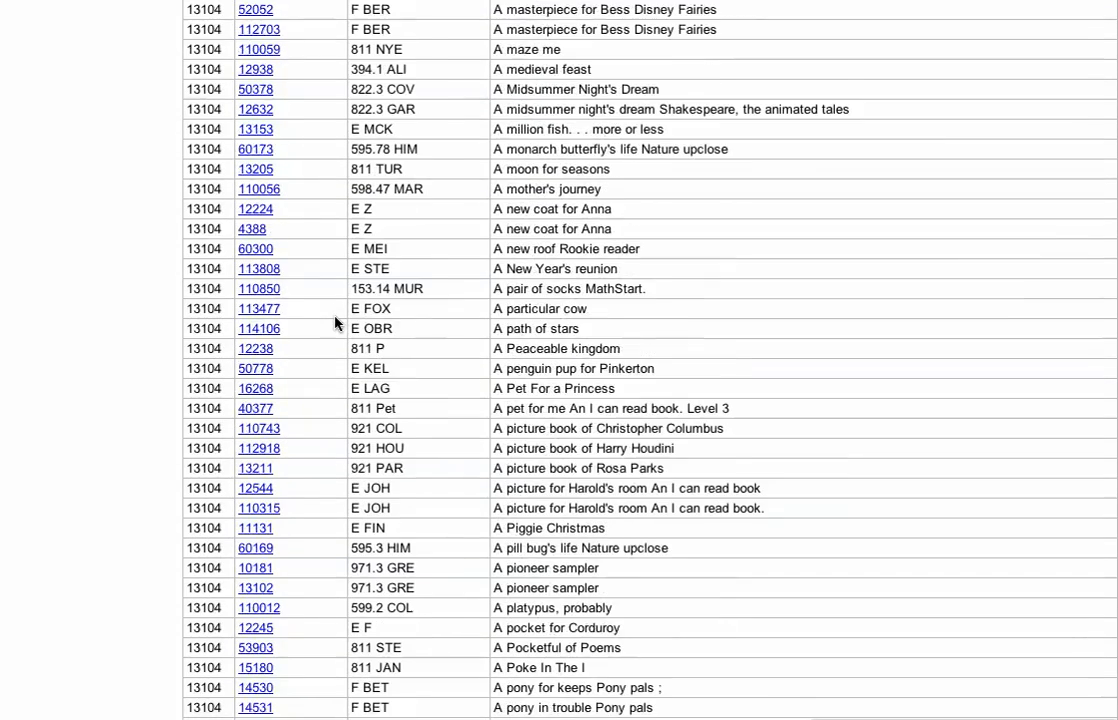
{"action": "scroll", "coordinate": [335, 323], "scroll_direction": "down", "scroll_amount": 20}
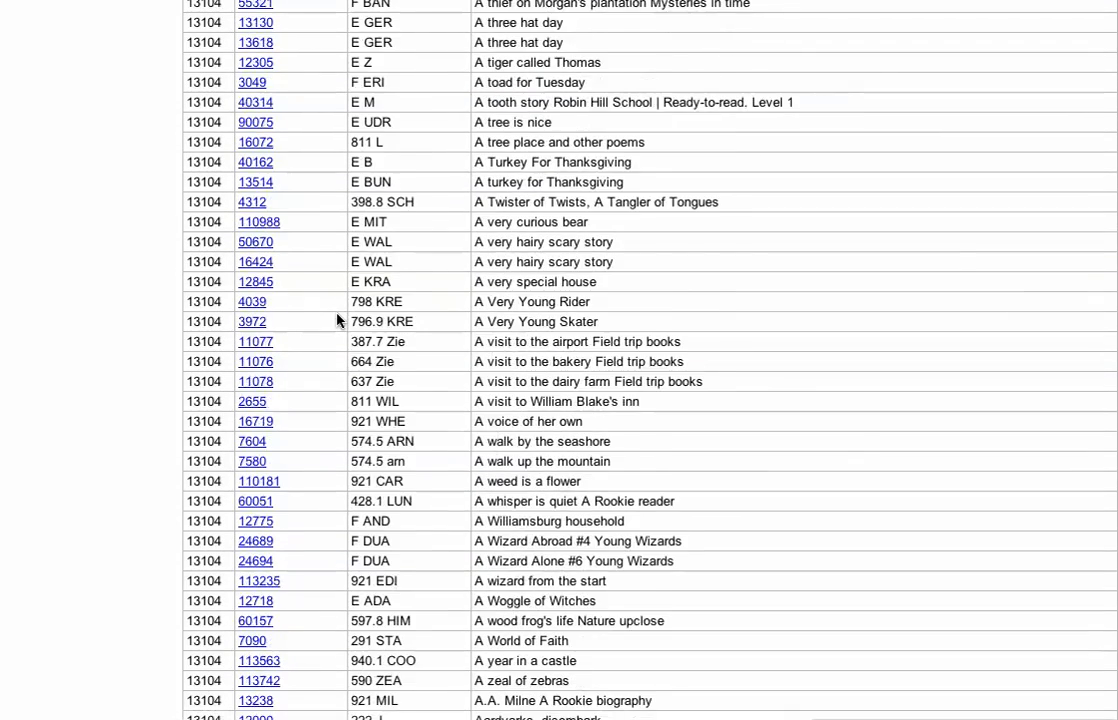
{"action": "scroll", "coordinate": [338, 313], "scroll_direction": "down", "scroll_amount": 10}
{"action": "scroll", "coordinate": [340, 313], "scroll_direction": "up", "scroll_amount": 20}
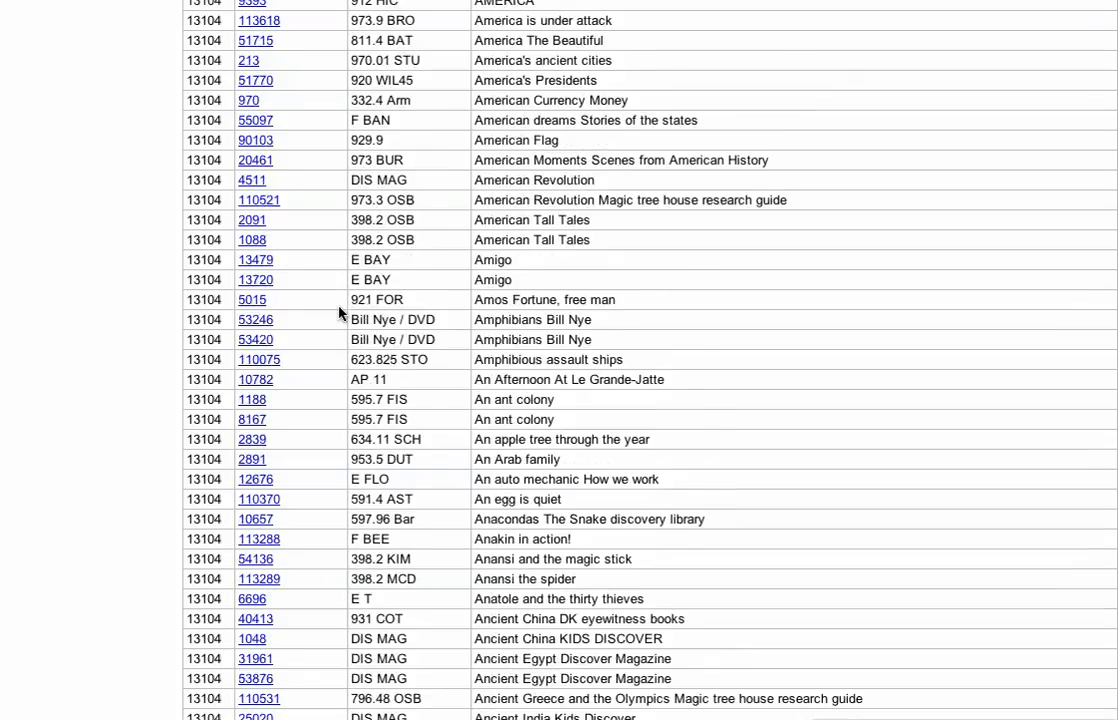
{"action": "scroll", "coordinate": [345, 303], "scroll_direction": "up", "scroll_amount": 20}
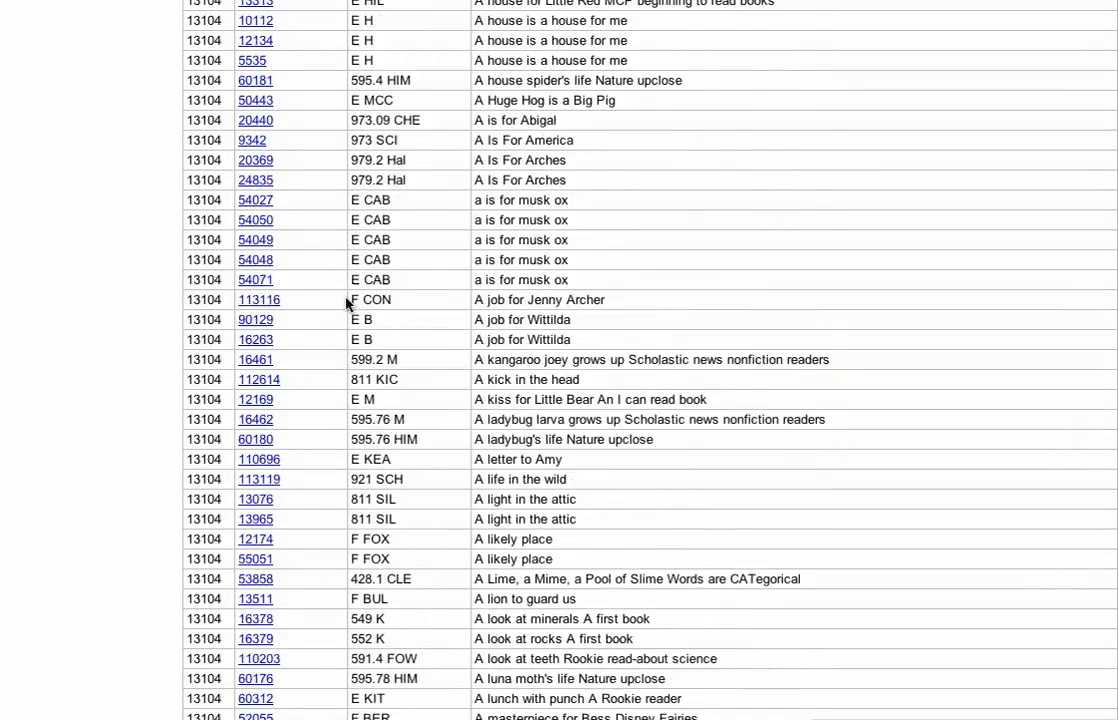
{"action": "scroll", "coordinate": [346, 303], "scroll_direction": "up", "scroll_amount": 10}
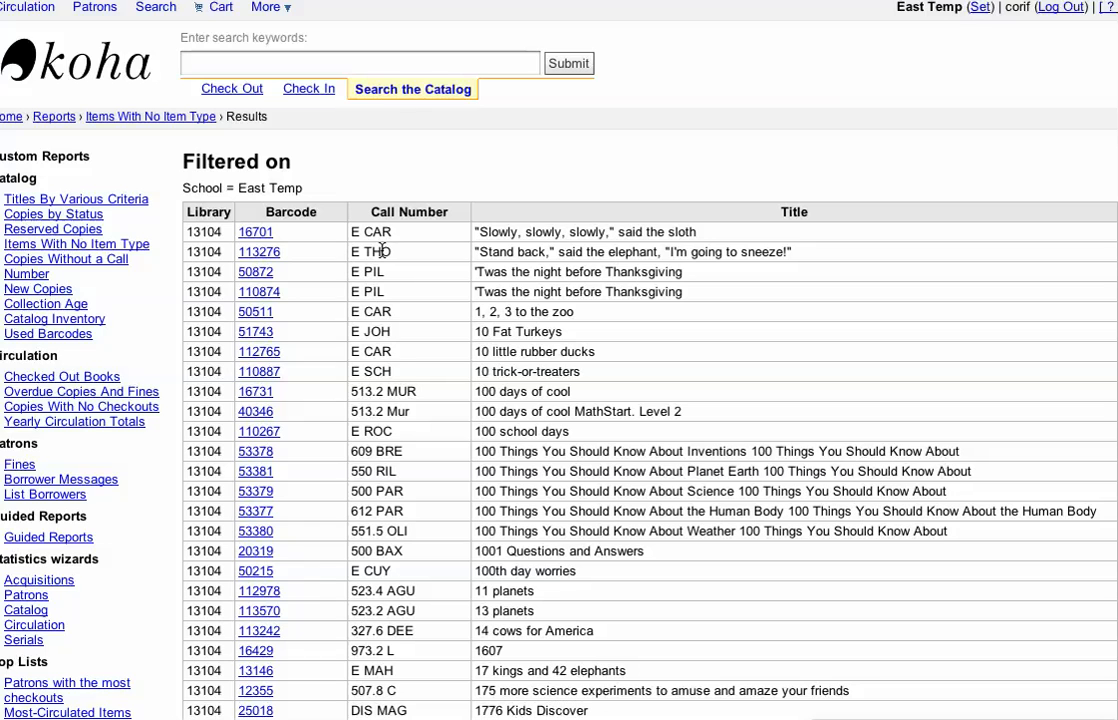
{"action": "right_click", "coordinate": [263, 234]}
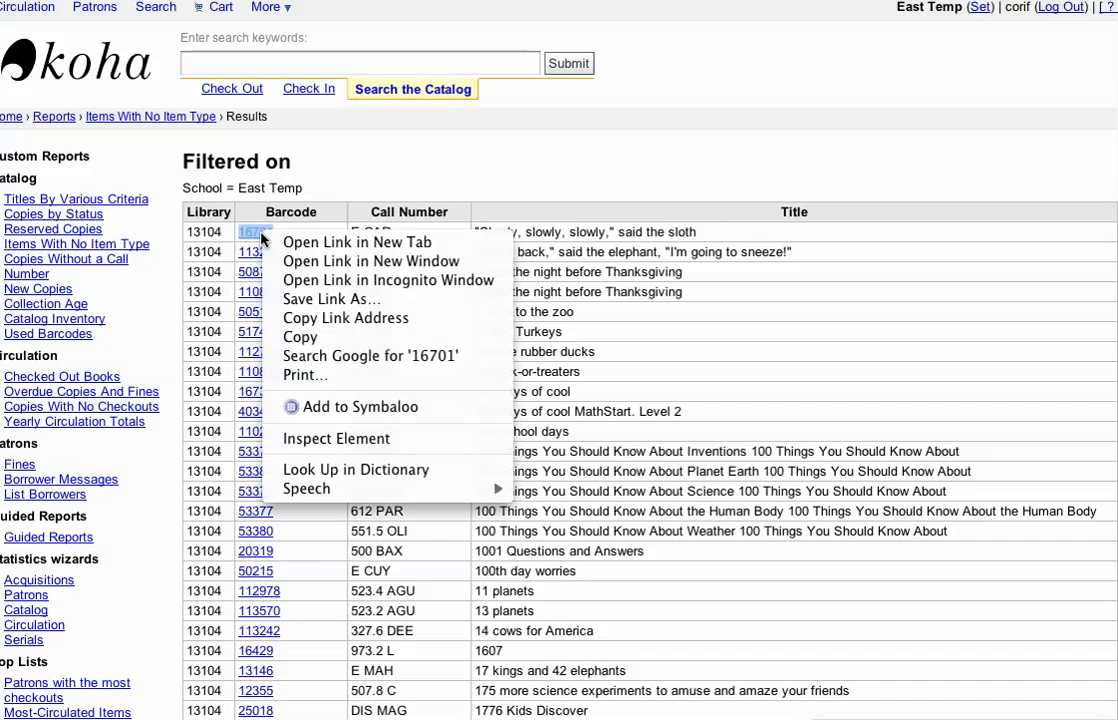
{"action": "left_click", "coordinate": [303, 261]}
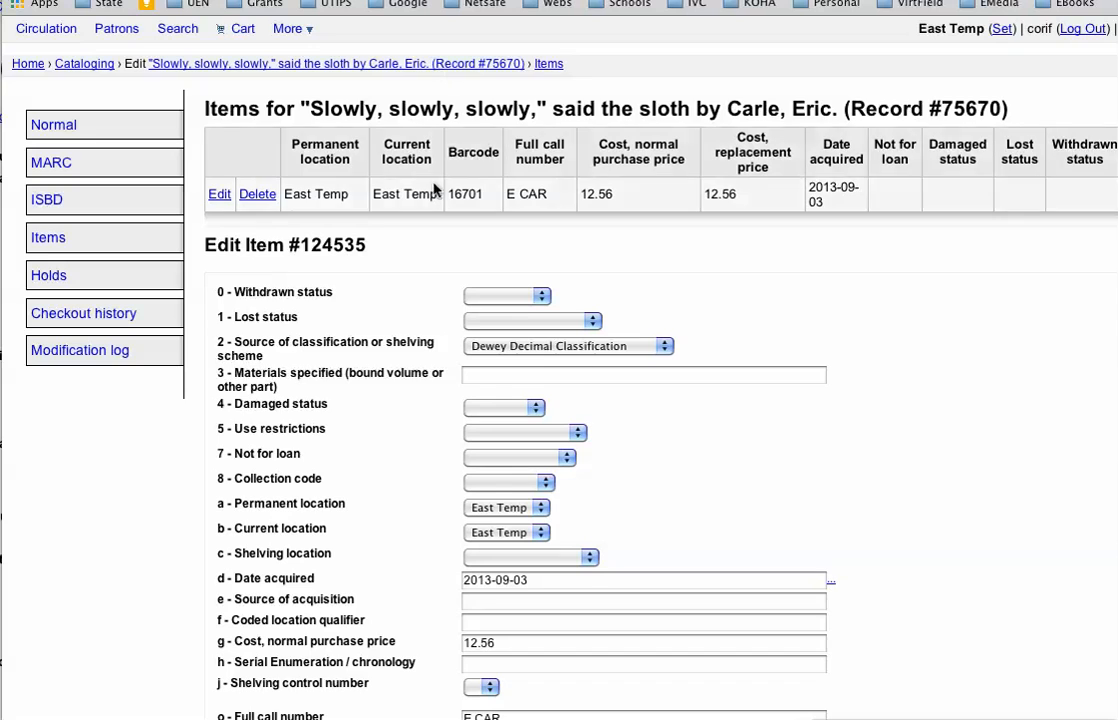
Step: Set the Koha item type of the copy with barcode 16701 to Fiction, save it and close its window
{"action": "scroll", "coordinate": [470, 505], "scroll_direction": "down", "scroll_amount": 3}
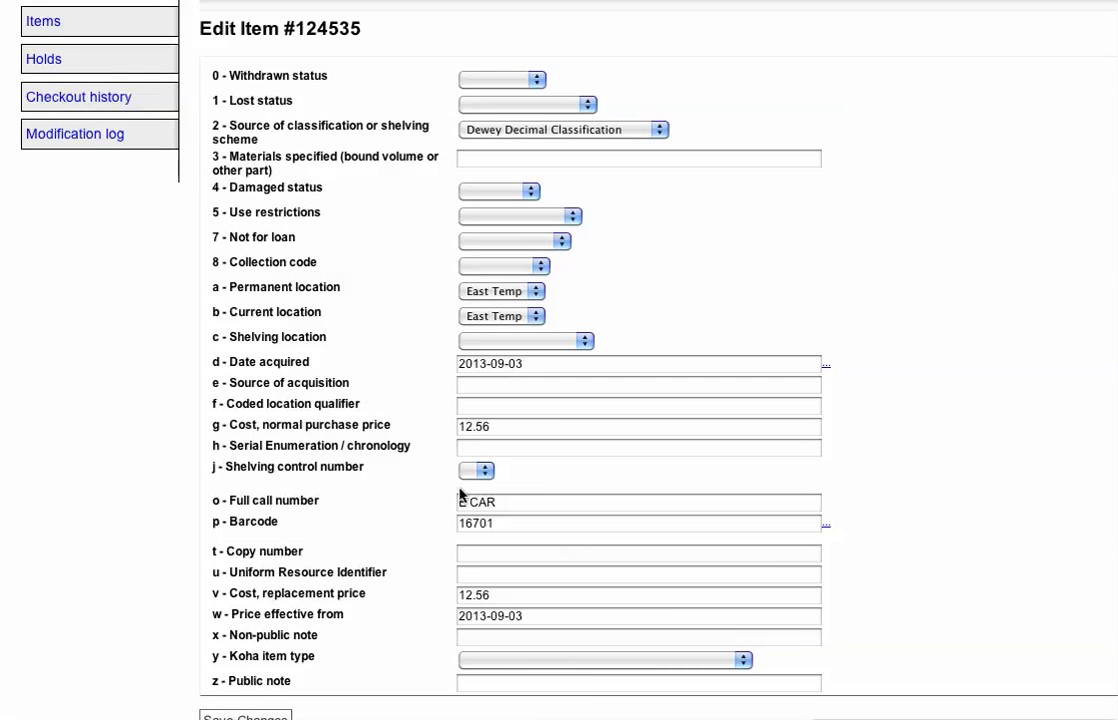
{"action": "left_click", "coordinate": [515, 661]}
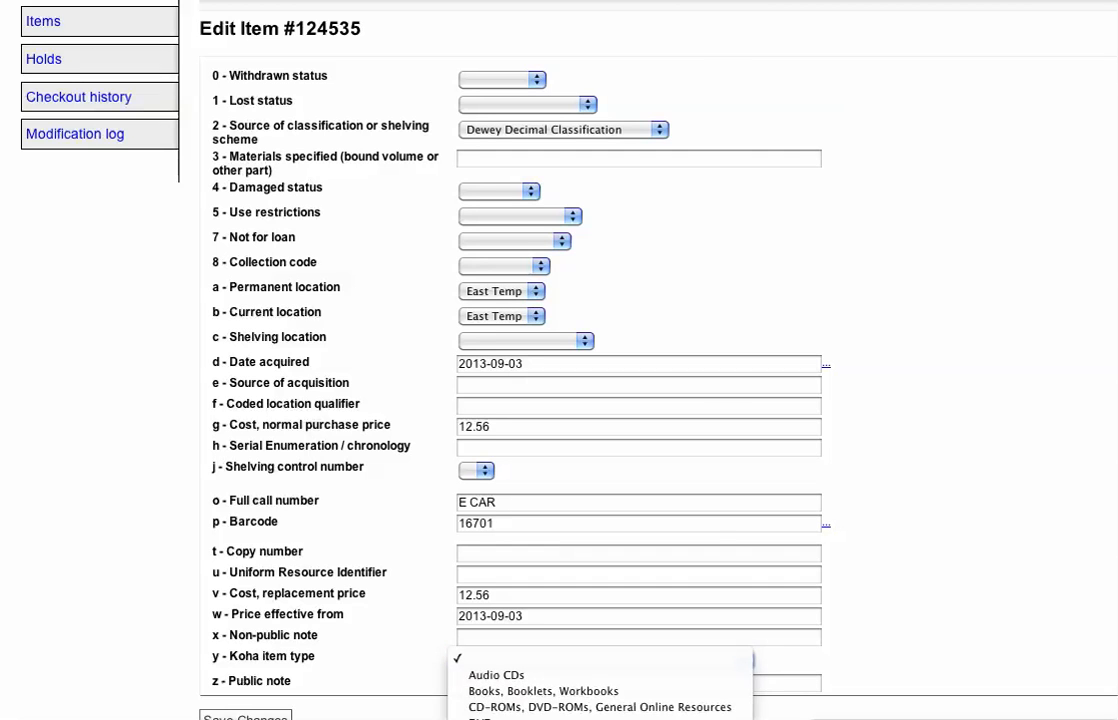
{"action": "left_click", "coordinate": [488, 719]}
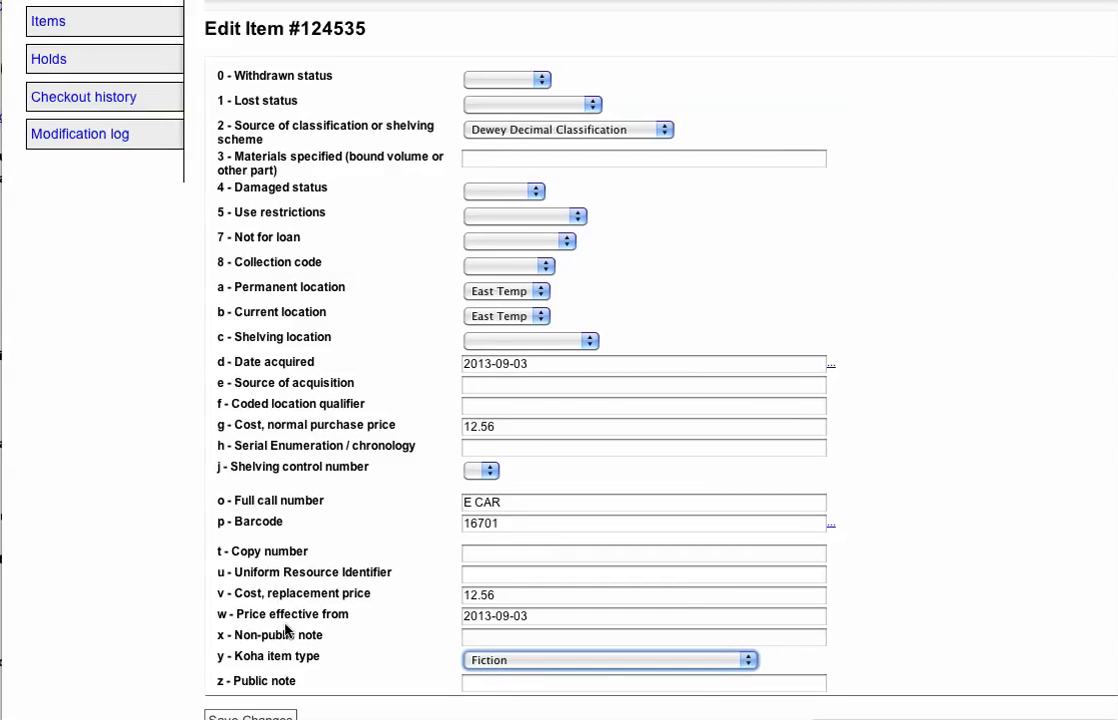
{"action": "left_click", "coordinate": [251, 717]}
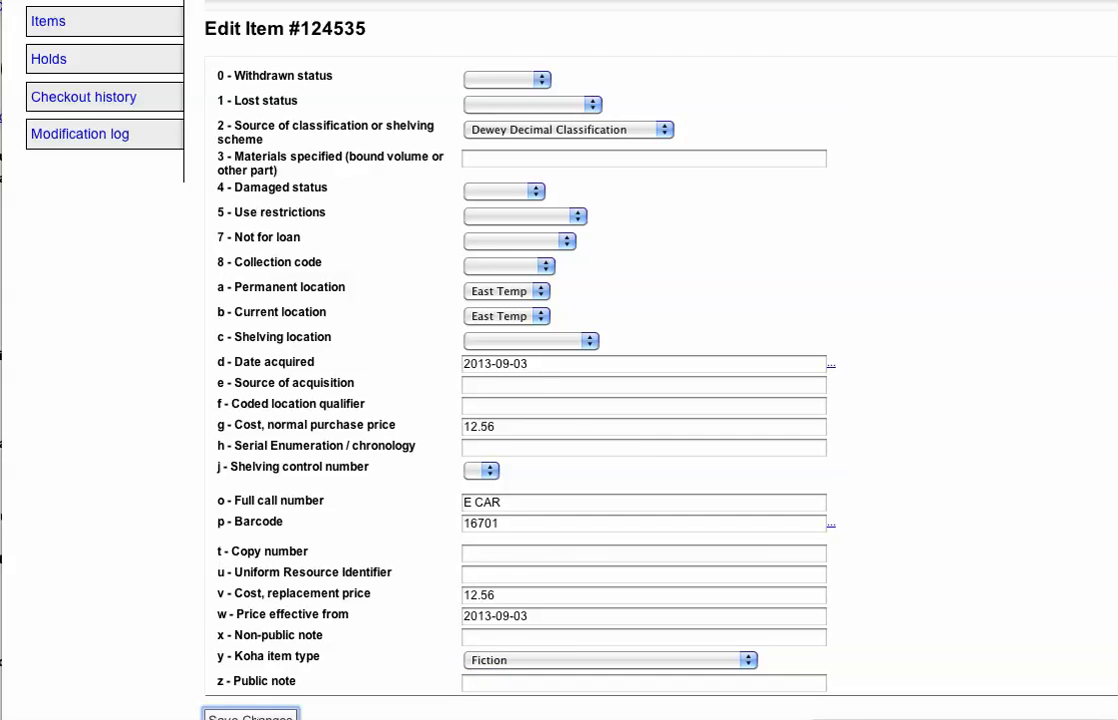
{"action": "key", "text": "super+w"}
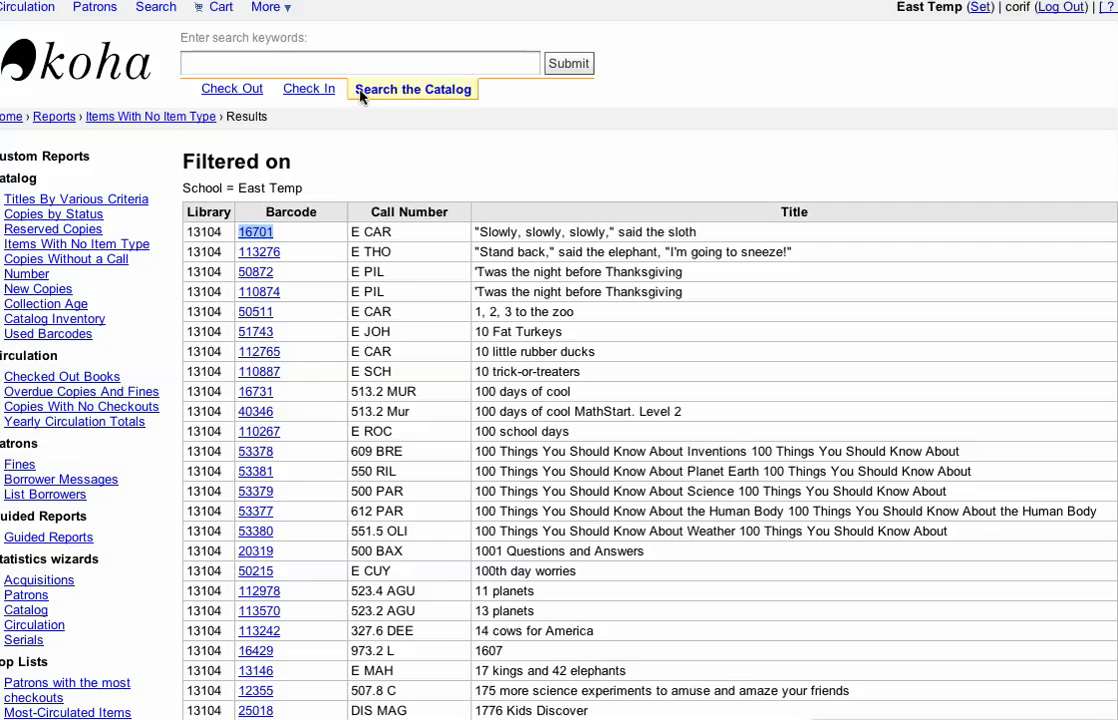
Step: Open the tool for setting the item type on copies
{"action": "left_click", "coordinate": [270, 12]}
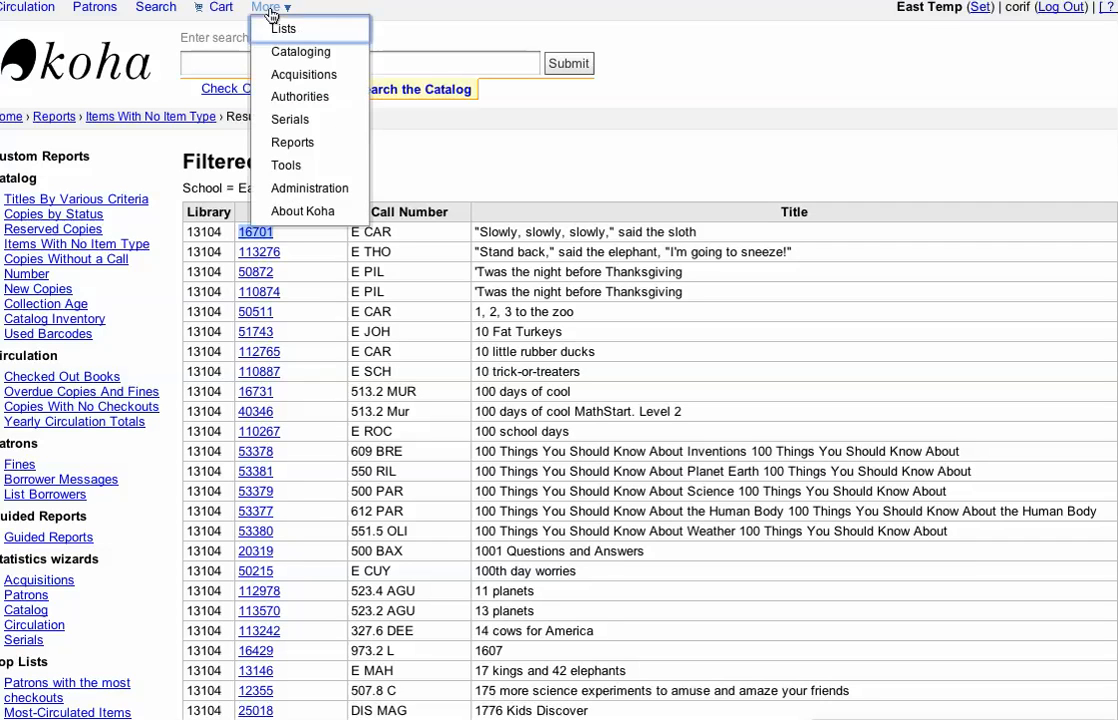
{"action": "left_click", "coordinate": [288, 166]}
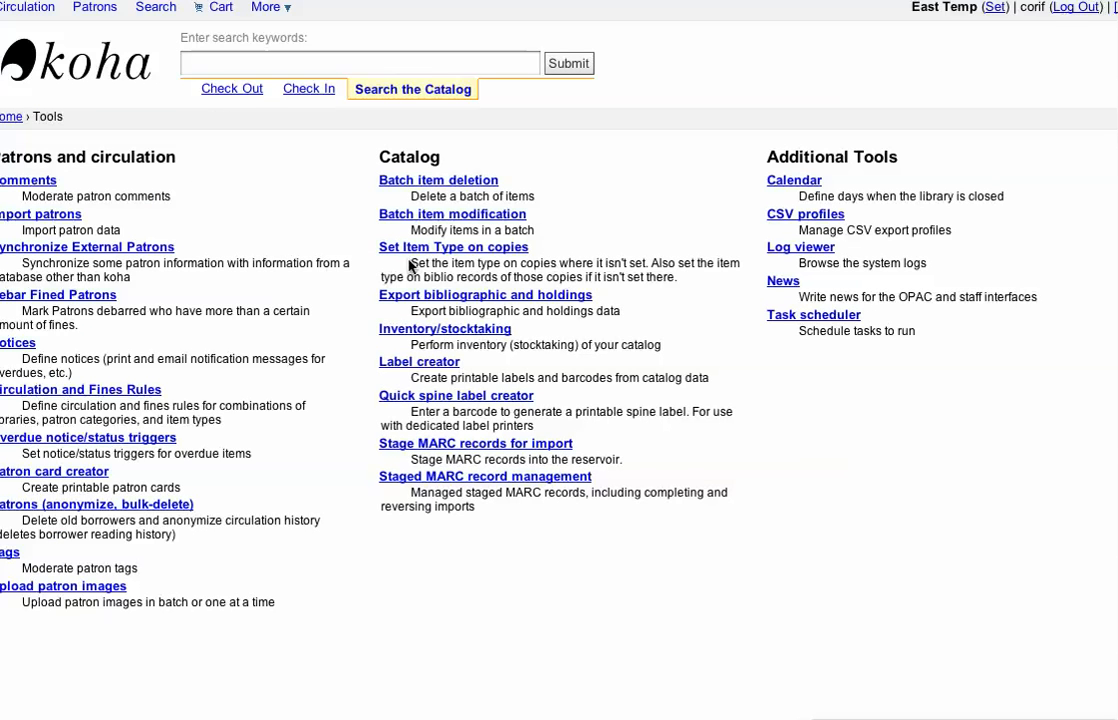
{"action": "left_click", "coordinate": [438, 249]}
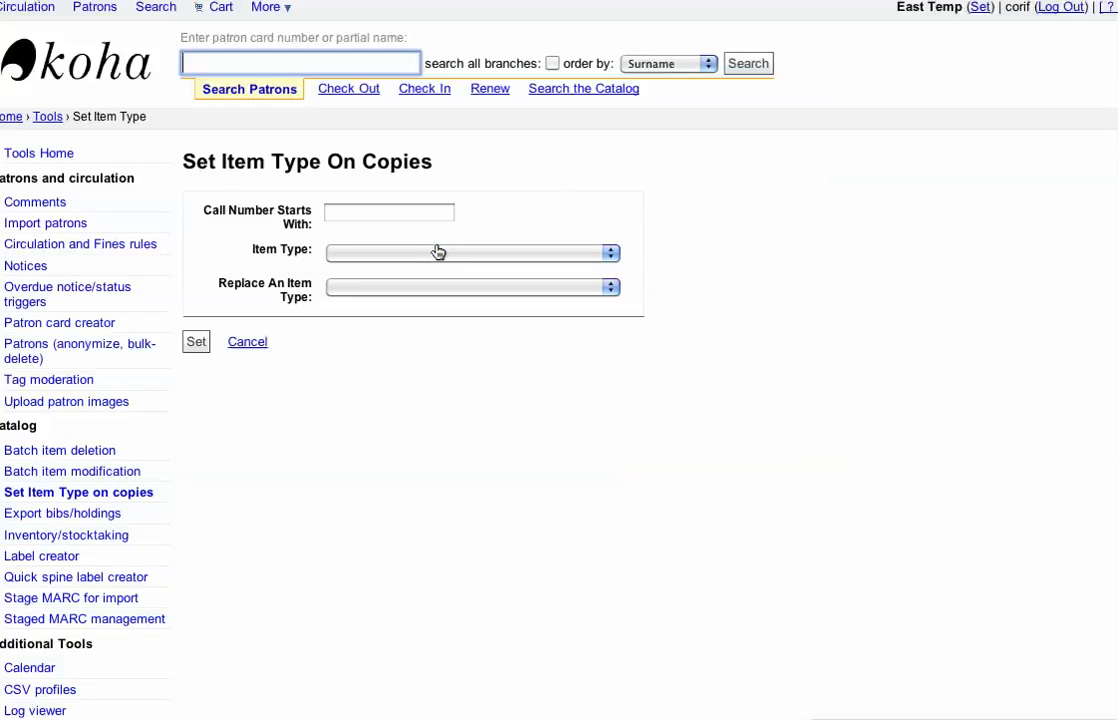
Step: Fill in e as the start of the call number and choose Fiction as the item type
{"action": "left_click", "coordinate": [361, 213]}
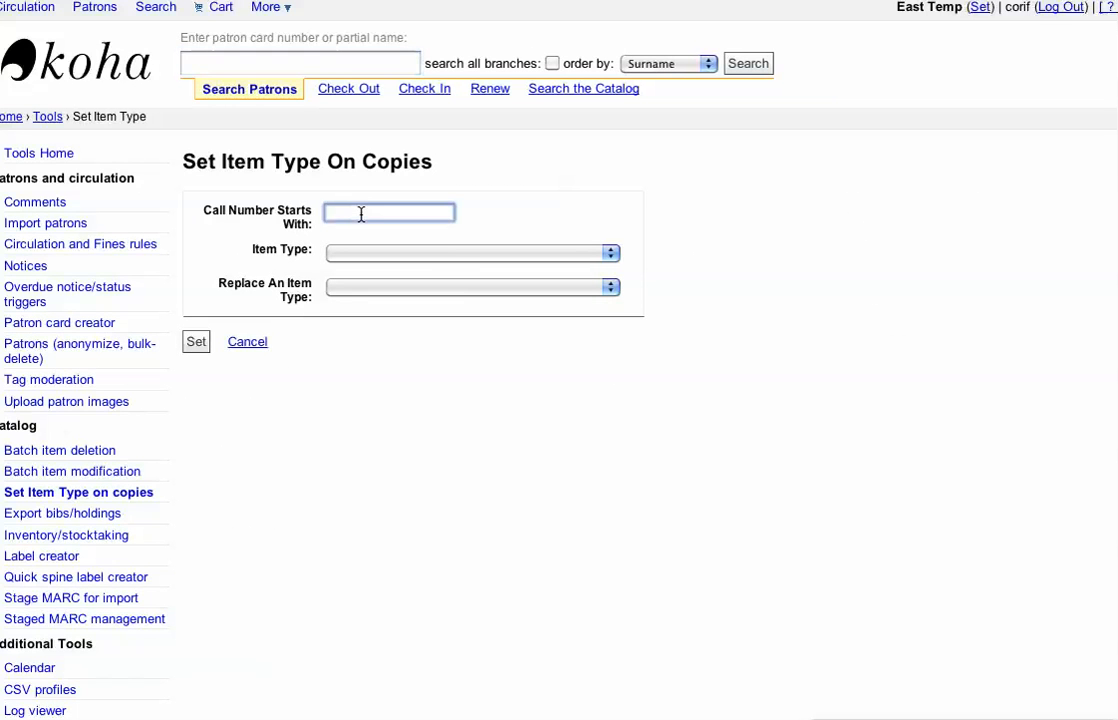
{"action": "type", "text": "e"}
{"action": "left_click", "coordinate": [487, 255]}
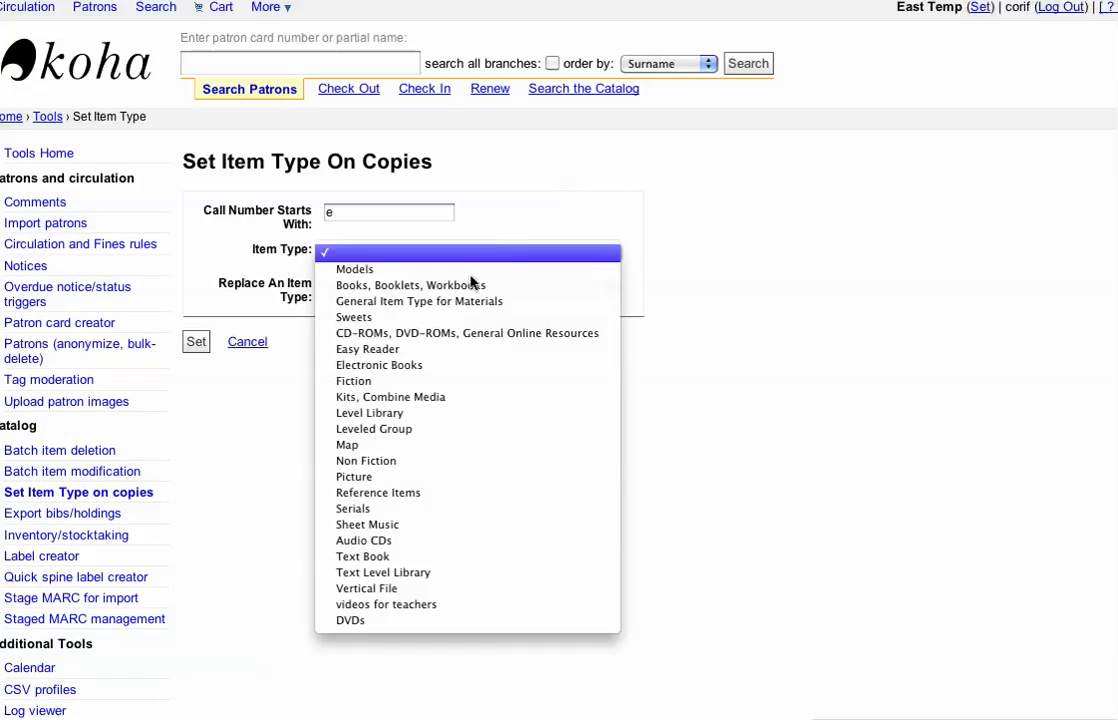
{"action": "left_click", "coordinate": [380, 381]}
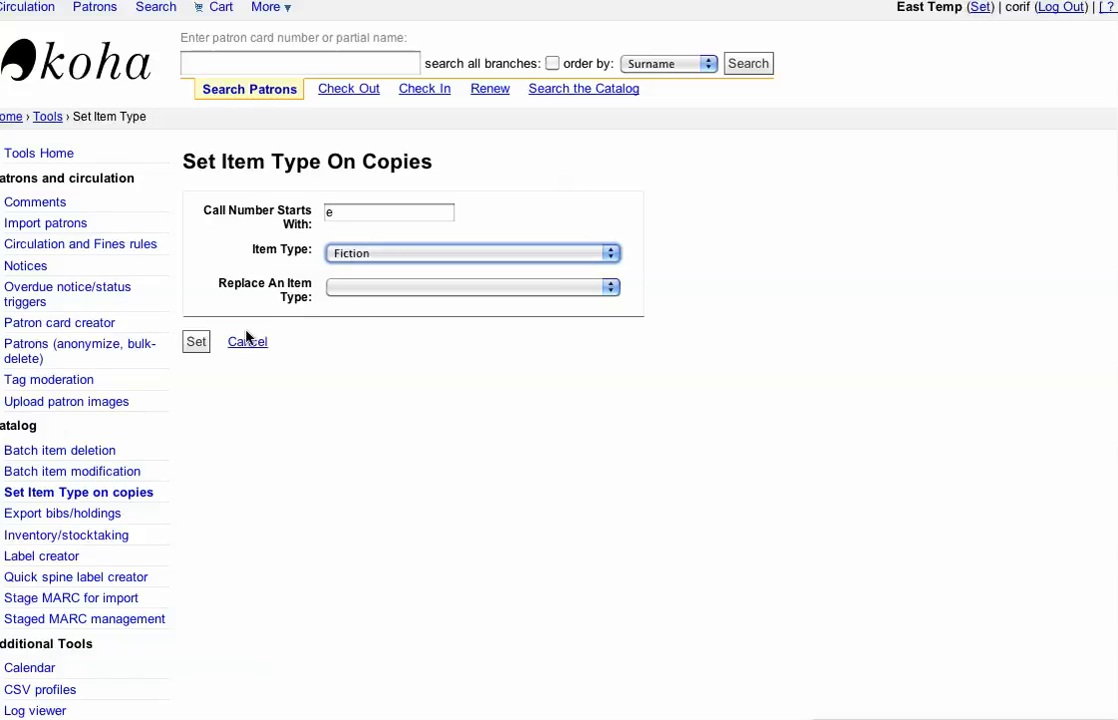
Step: Set the item type Non Fiction on copies whose call number starts with 1
{"action": "left_click", "coordinate": [335, 212]}
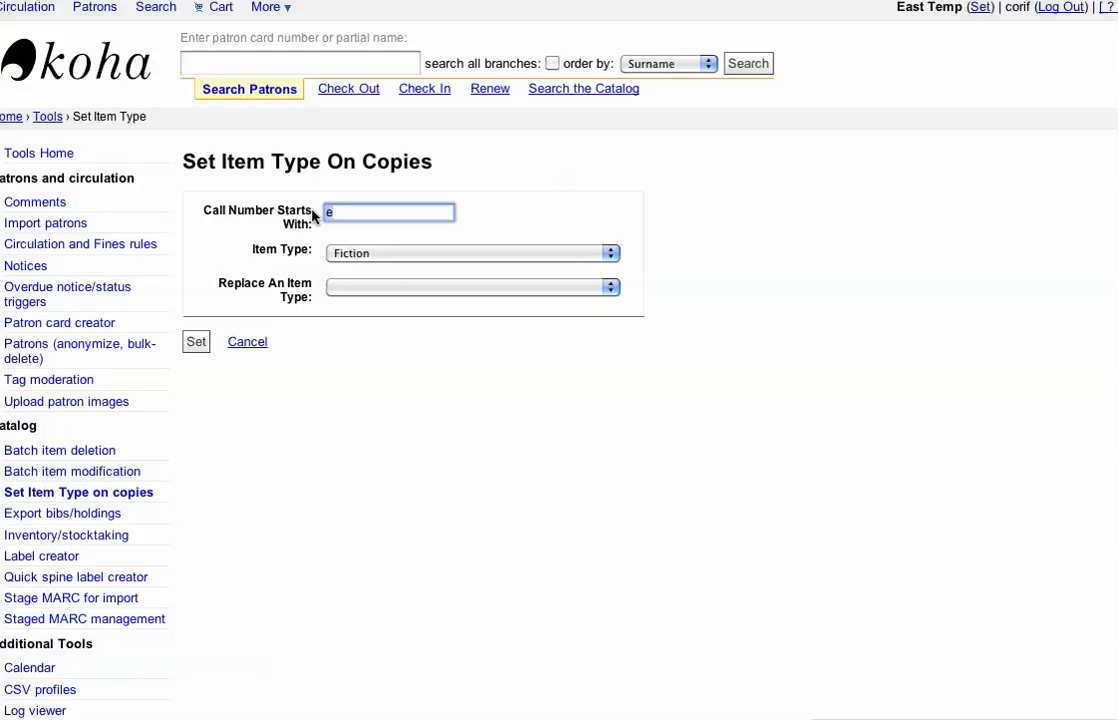
{"action": "left_click", "coordinate": [377, 251]}
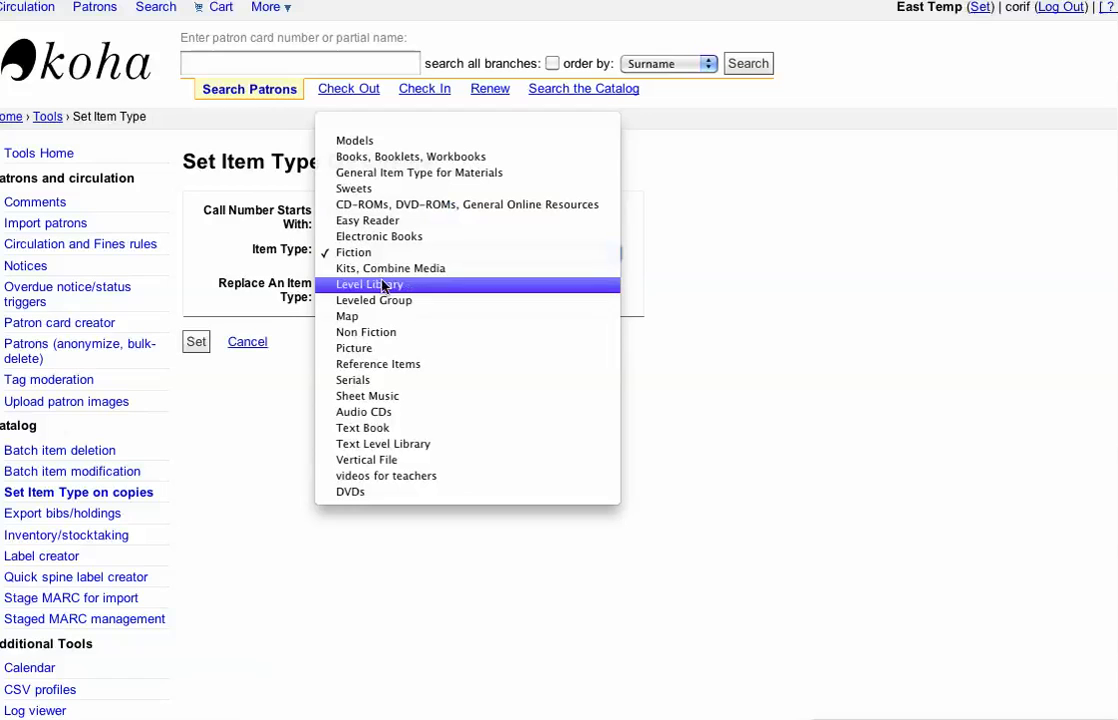
{"action": "left_click", "coordinate": [377, 332]}
{"action": "left_click", "coordinate": [195, 344]}
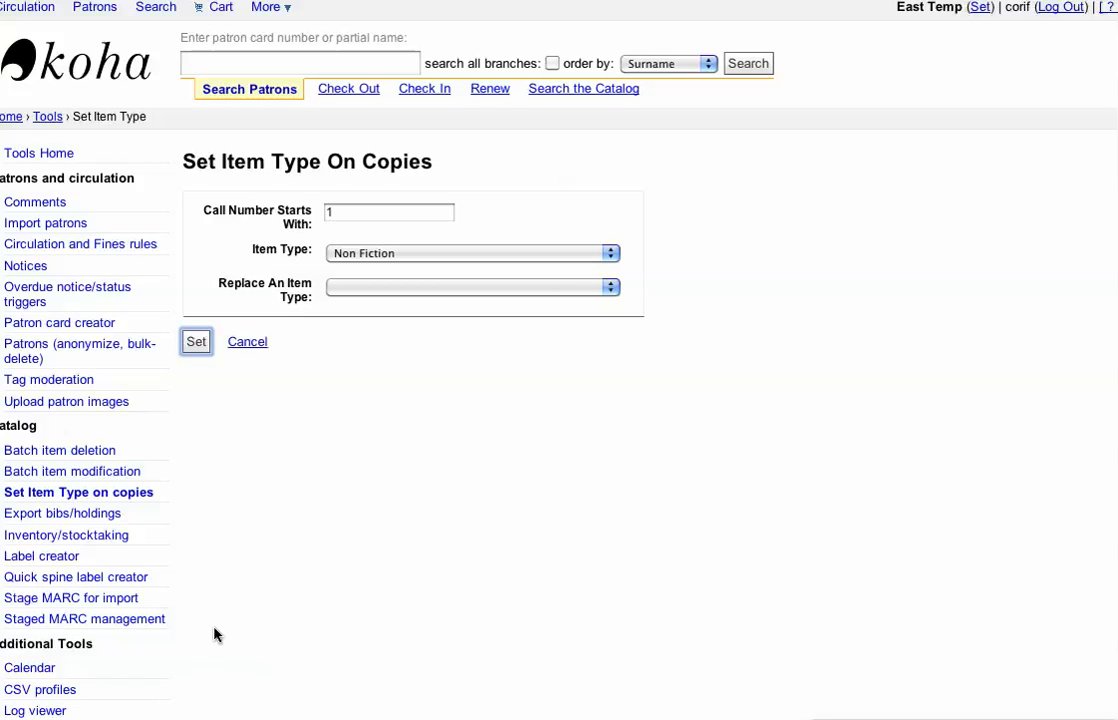
{"action": "scroll", "coordinate": [213, 635], "scroll_direction": "down", "scroll_amount": 2}
{"action": "scroll", "coordinate": [213, 635], "scroll_direction": "up", "scroll_amount": 2}
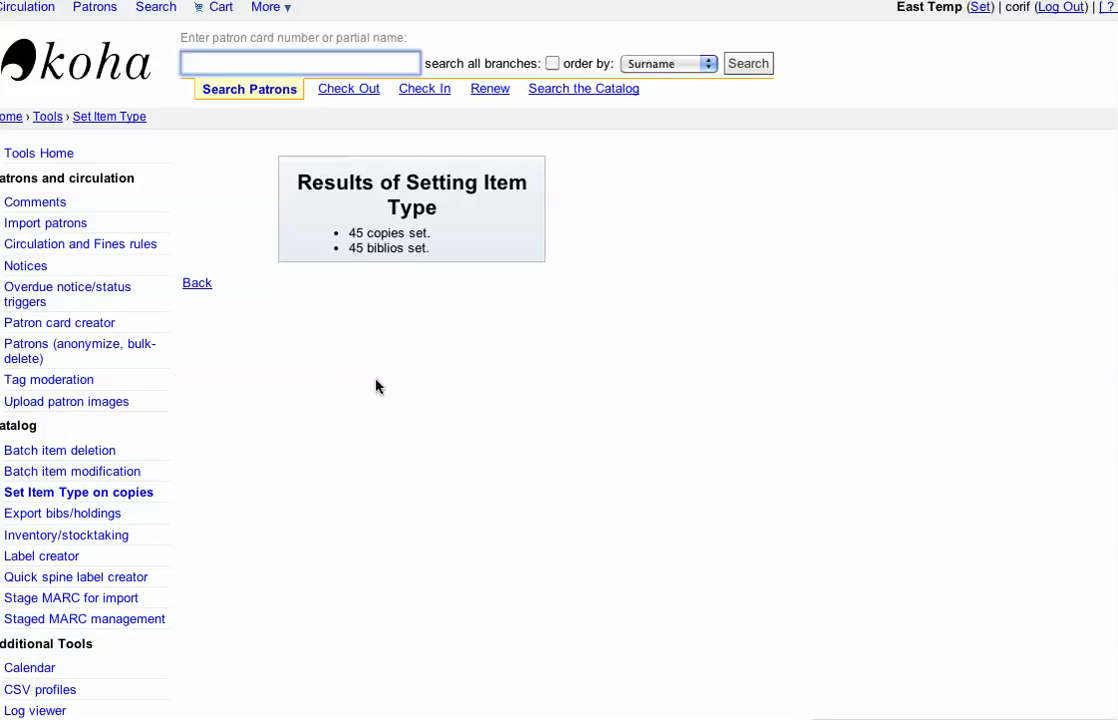
{"action": "left_click", "coordinate": [197, 285]}
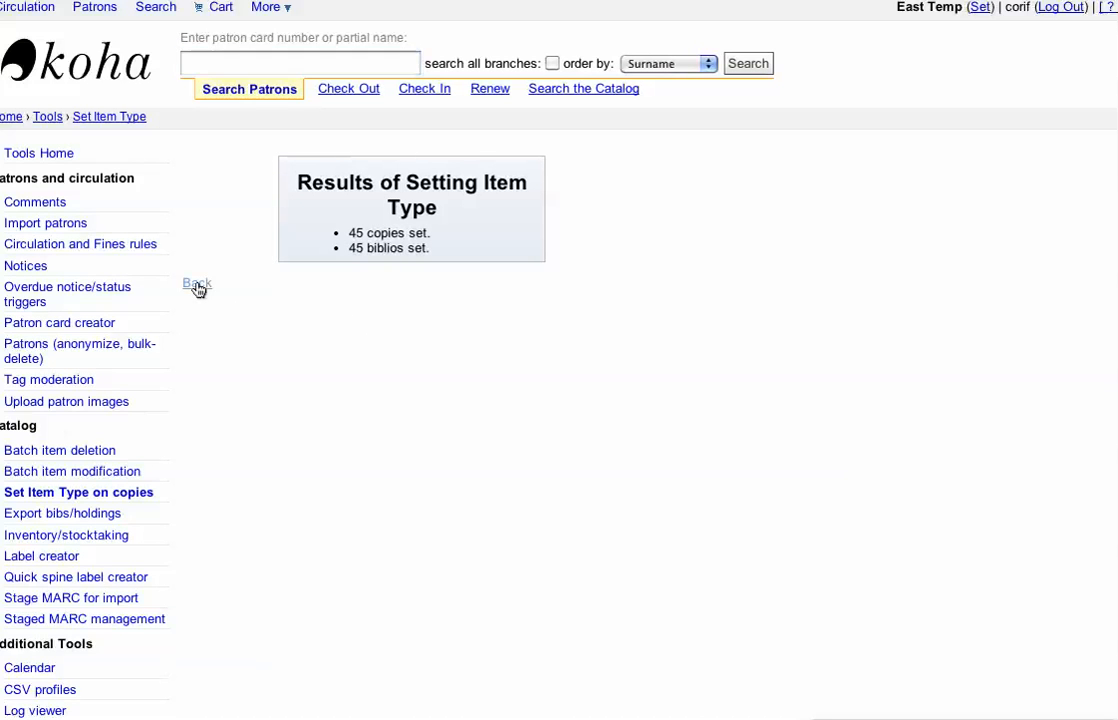
{"action": "left_click", "coordinate": [353, 214]}
{"action": "type", "text": "2"}
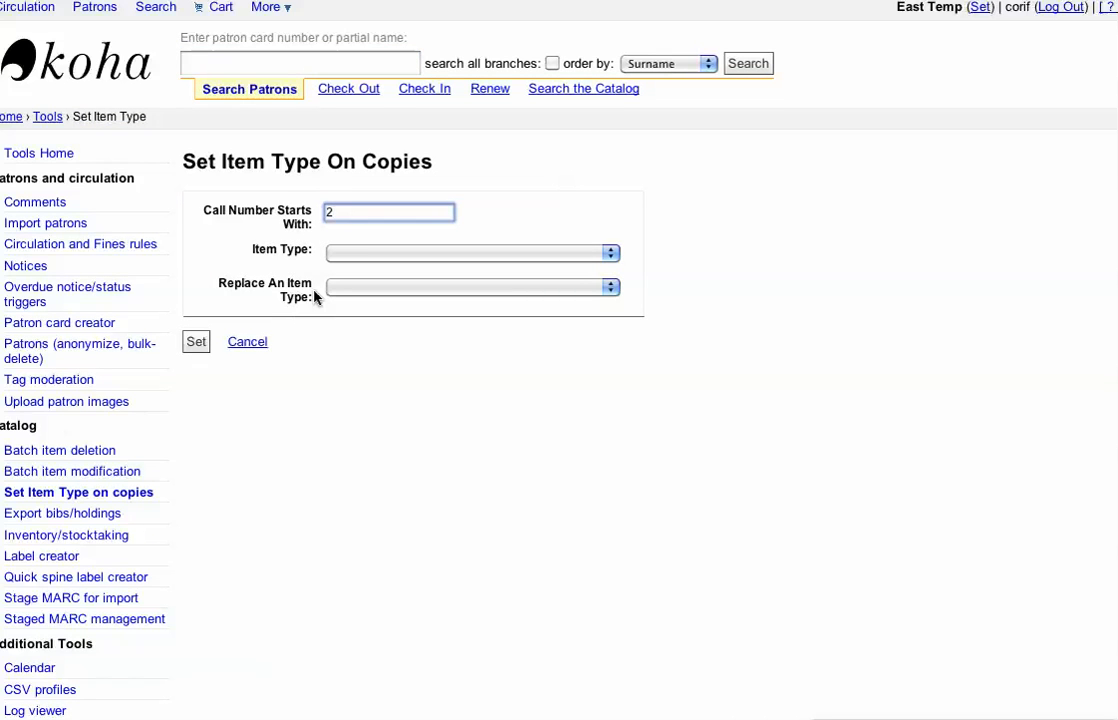
{"action": "key", "text": "BackSpace"}
Step: Generate the Items With No Item Type report on screen and look through the call numbers of the listed copies
{"action": "left_click", "coordinate": [268, 9]}
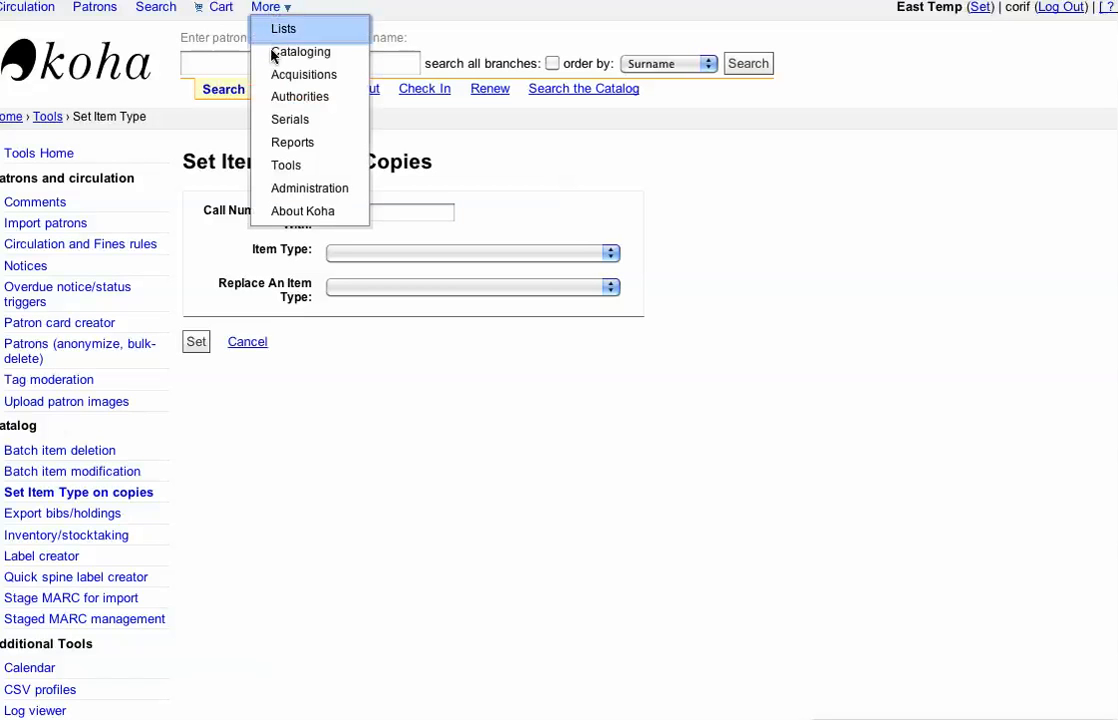
{"action": "left_click", "coordinate": [287, 145]}
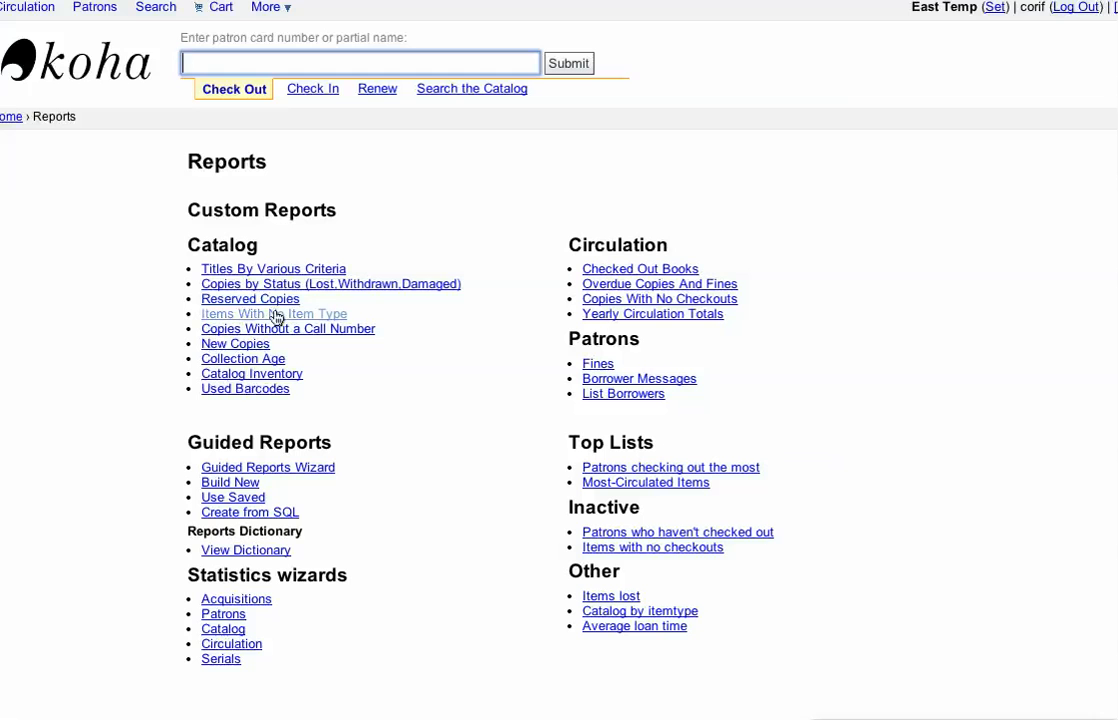
{"action": "left_click", "coordinate": [276, 316]}
{"action": "left_click", "coordinate": [253, 323]}
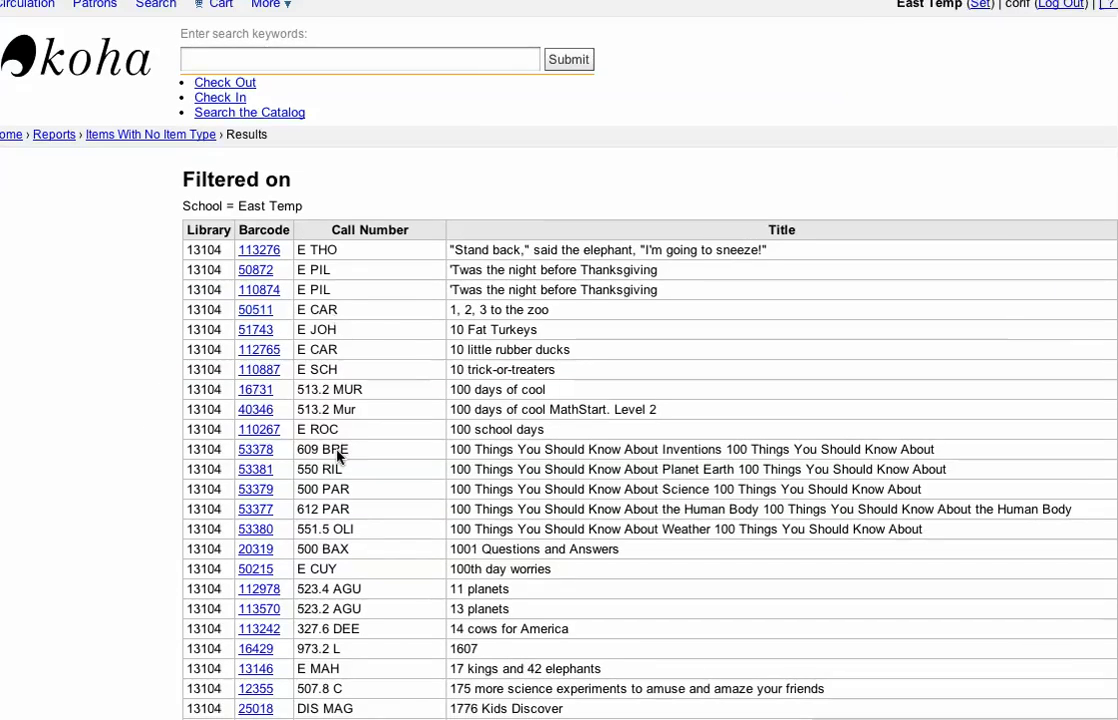
{"action": "scroll", "coordinate": [340, 452], "scroll_direction": "down", "scroll_amount": 6}
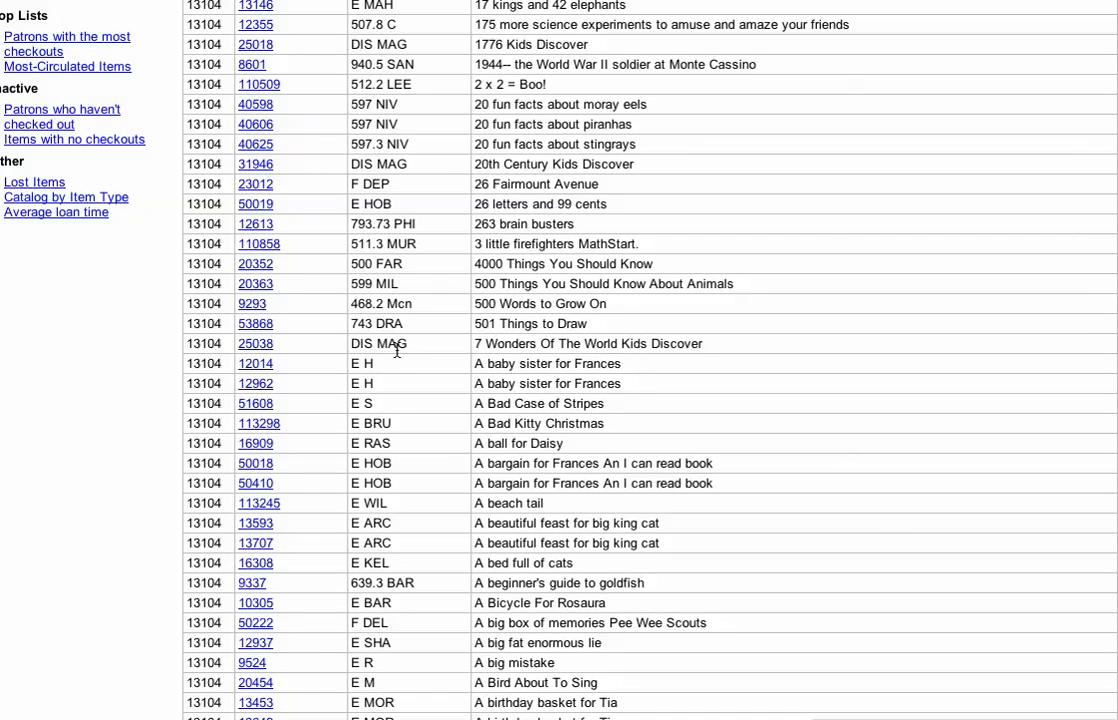
{"action": "scroll", "coordinate": [370, 543], "scroll_direction": "down", "scroll_amount": 5}
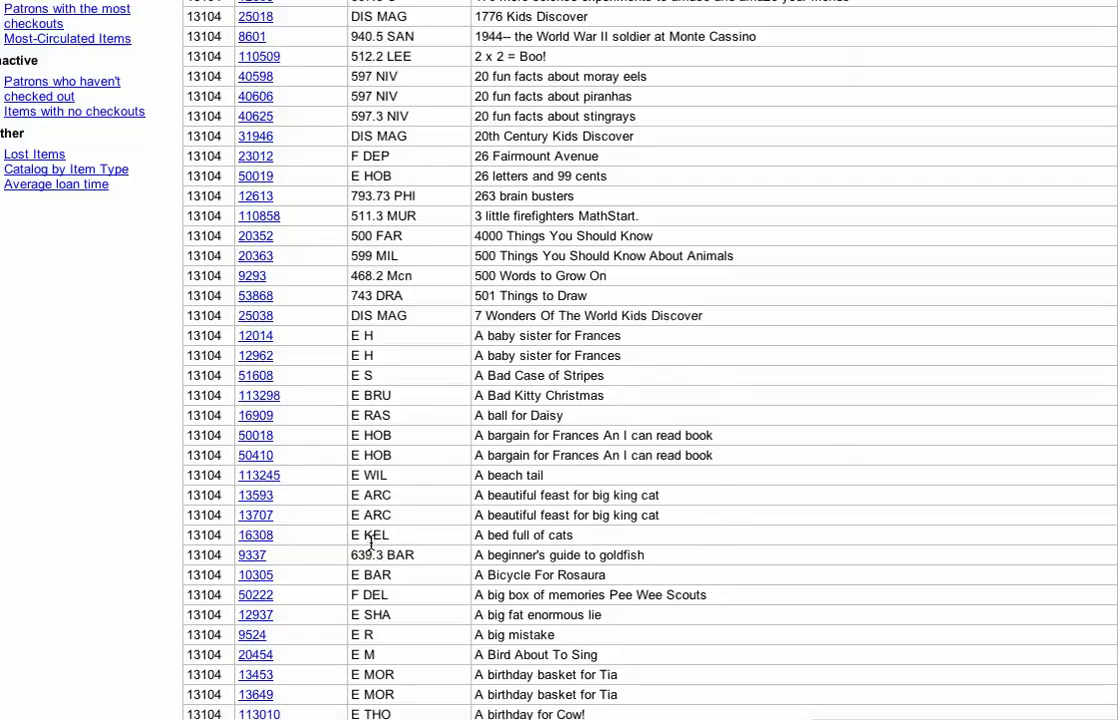
{"action": "scroll", "coordinate": [371, 535], "scroll_direction": "down", "scroll_amount": 8}
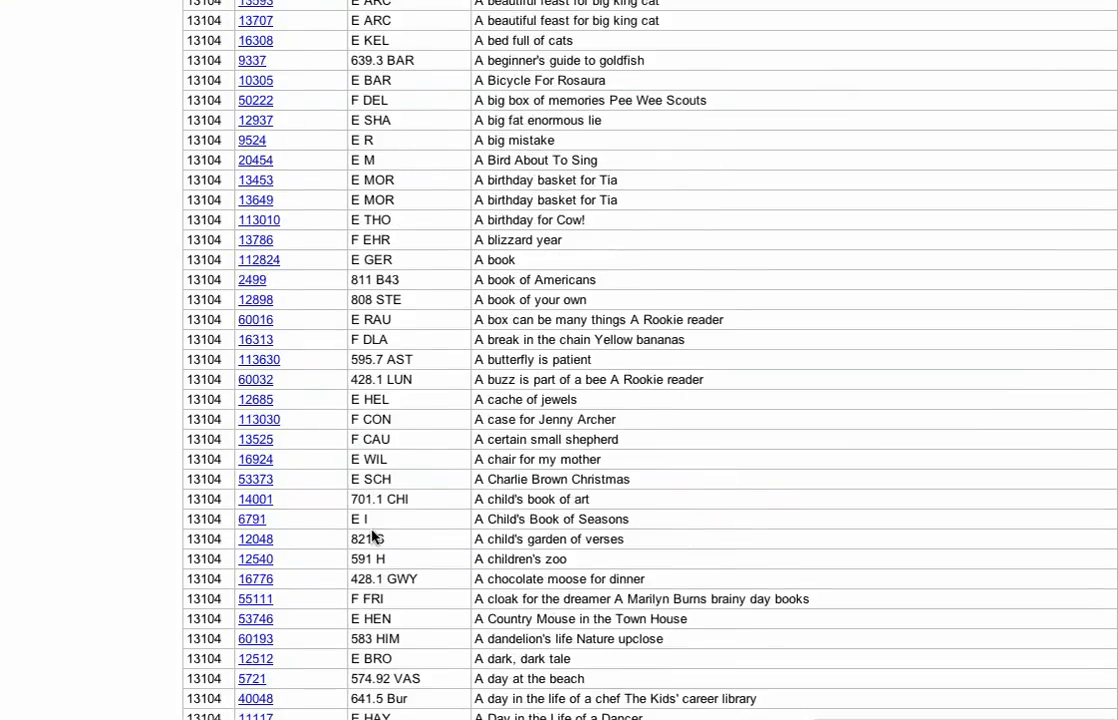
{"action": "scroll", "coordinate": [371, 535], "scroll_direction": "down", "scroll_amount": 4}
{"action": "scroll", "coordinate": [370, 530], "scroll_direction": "up", "scroll_amount": 20}
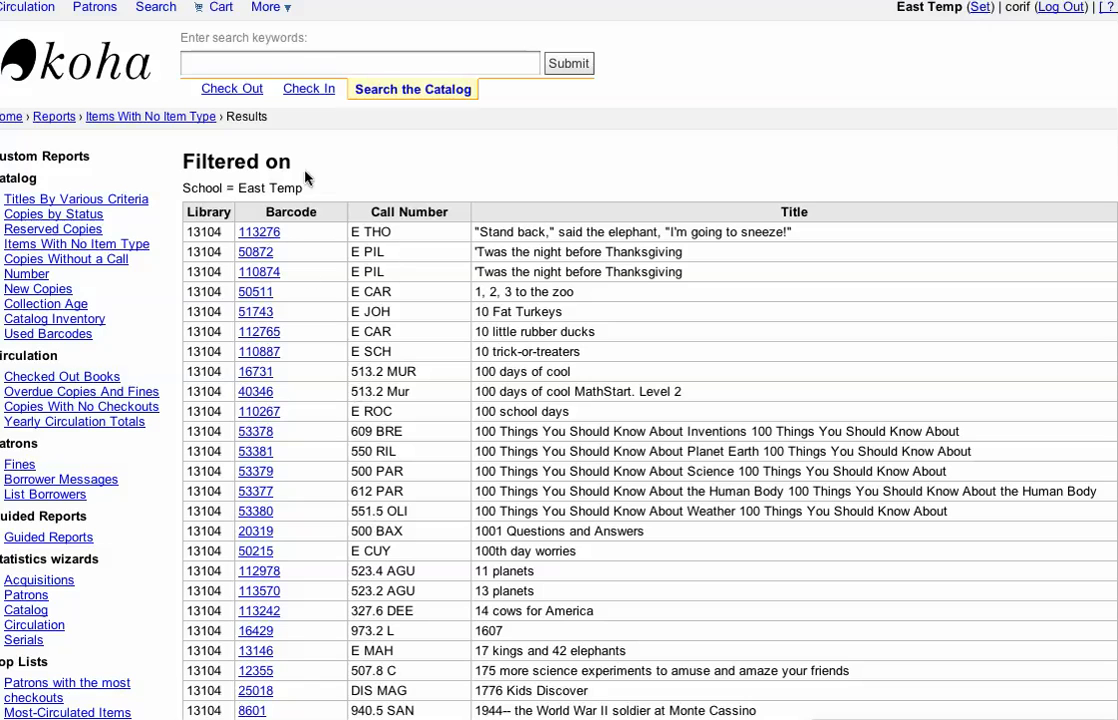
Step: Open the circulation and fines rules and select Milford Elementary School as the library
{"action": "left_click", "coordinate": [268, 8]}
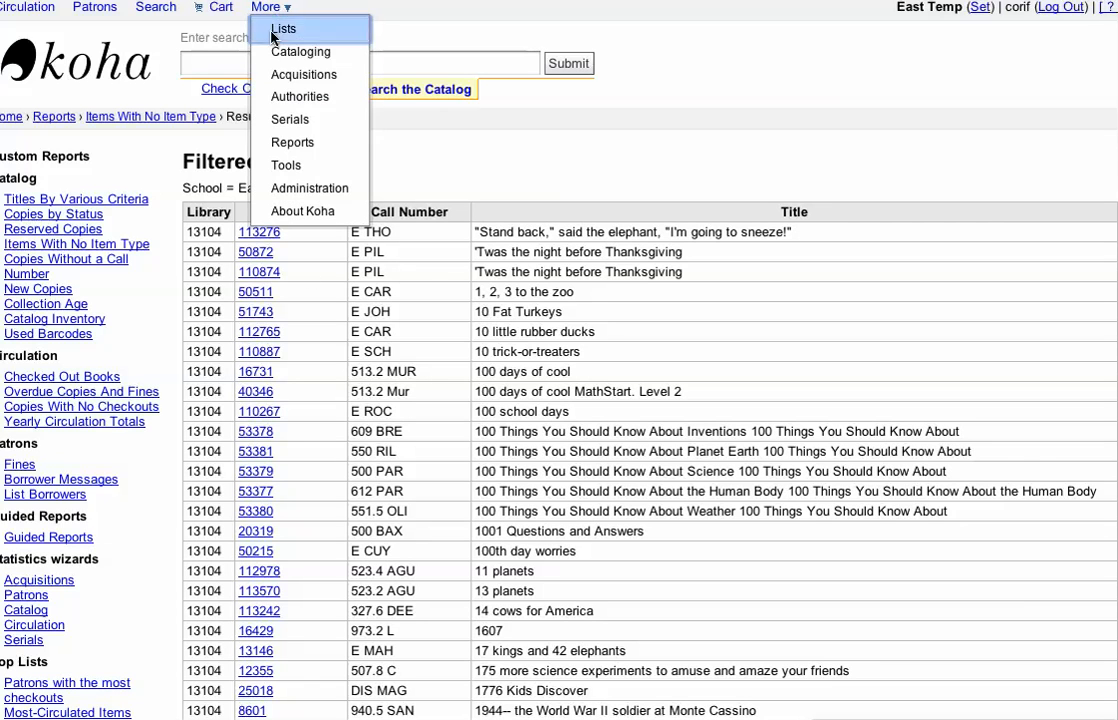
{"action": "left_click", "coordinate": [294, 147]}
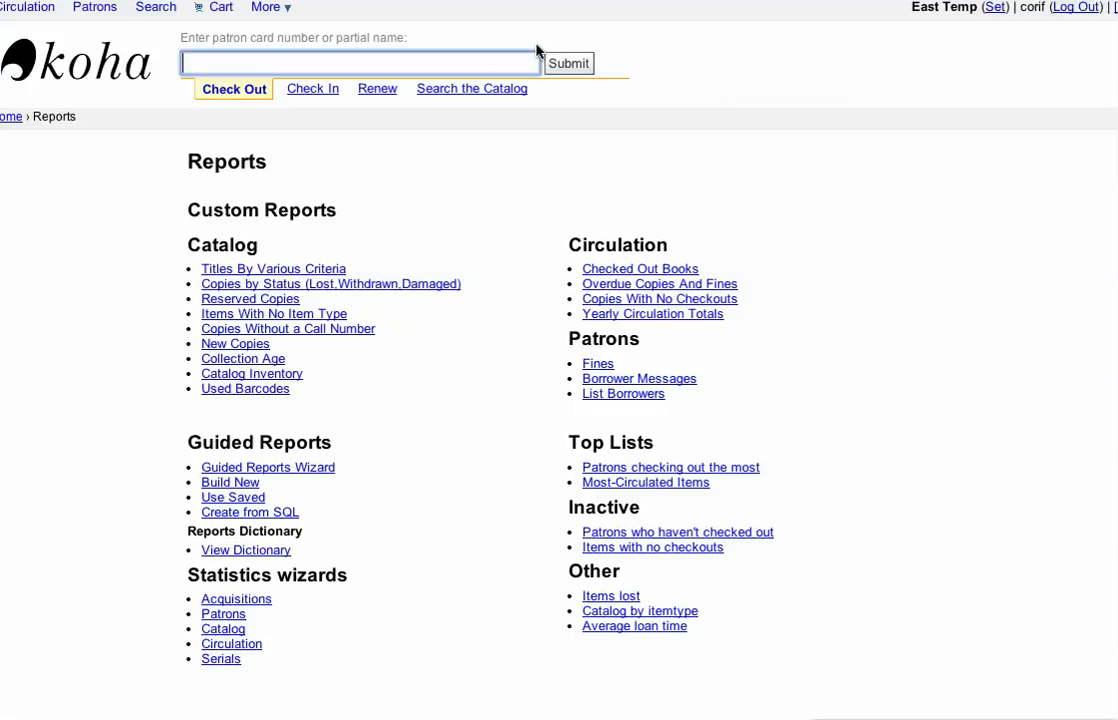
{"action": "left_click", "coordinate": [267, 14]}
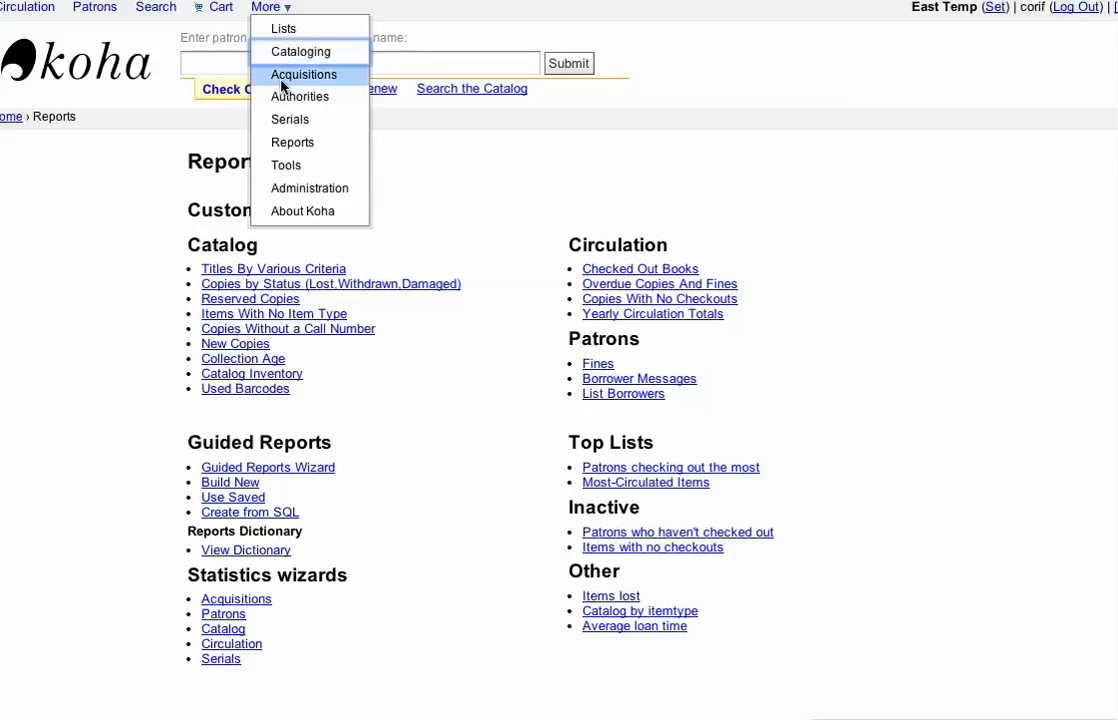
{"action": "left_click", "coordinate": [283, 167]}
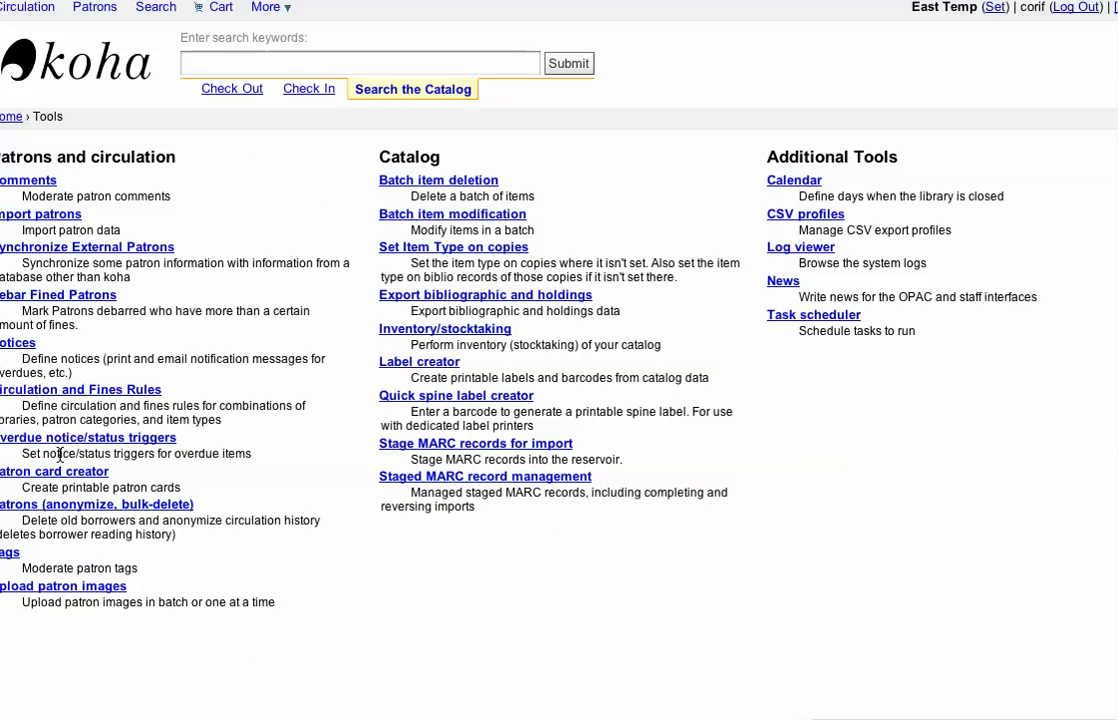
{"action": "left_click", "coordinate": [67, 392]}
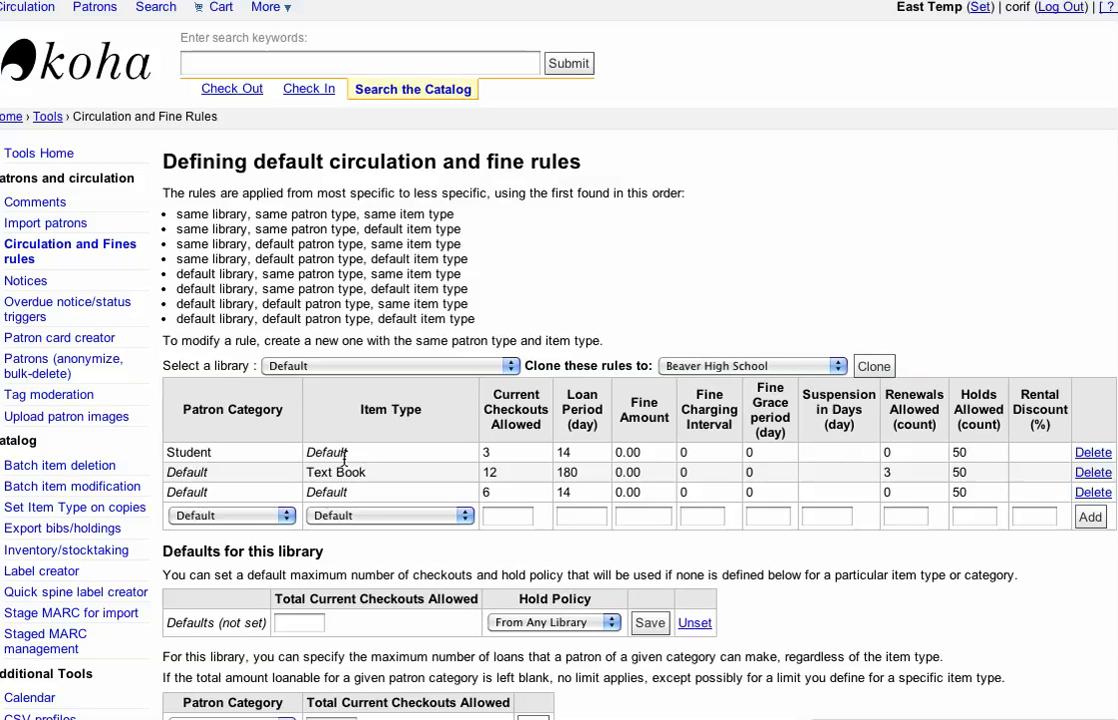
{"action": "left_click", "coordinate": [350, 368]}
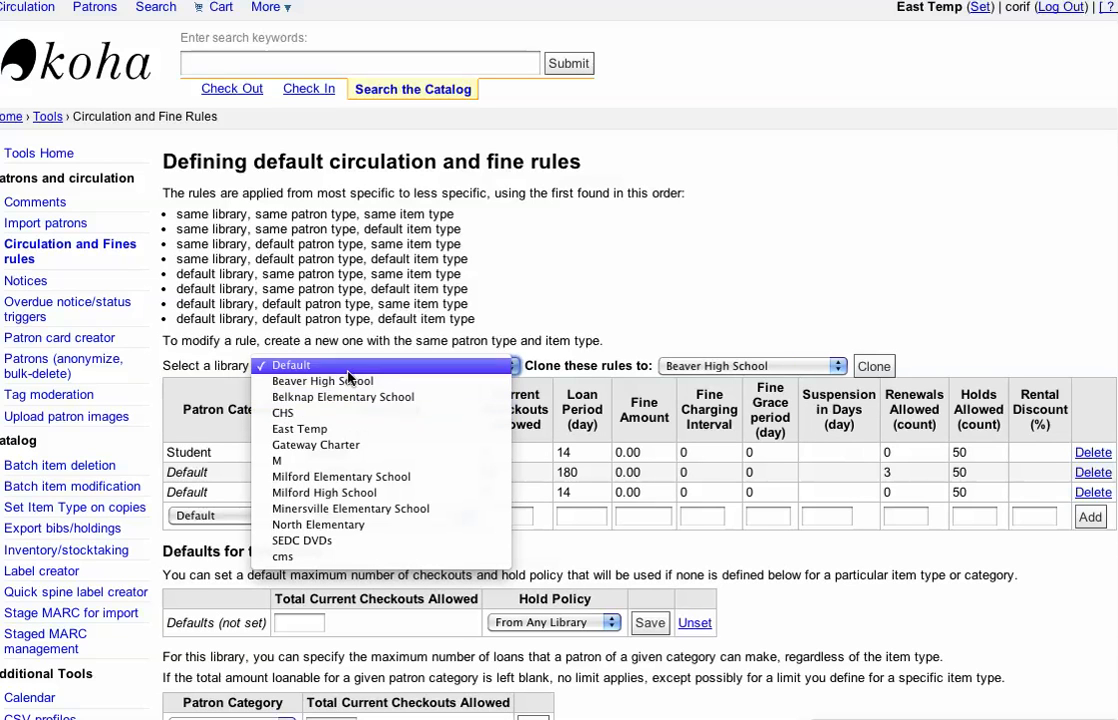
{"action": "left_click", "coordinate": [340, 476]}
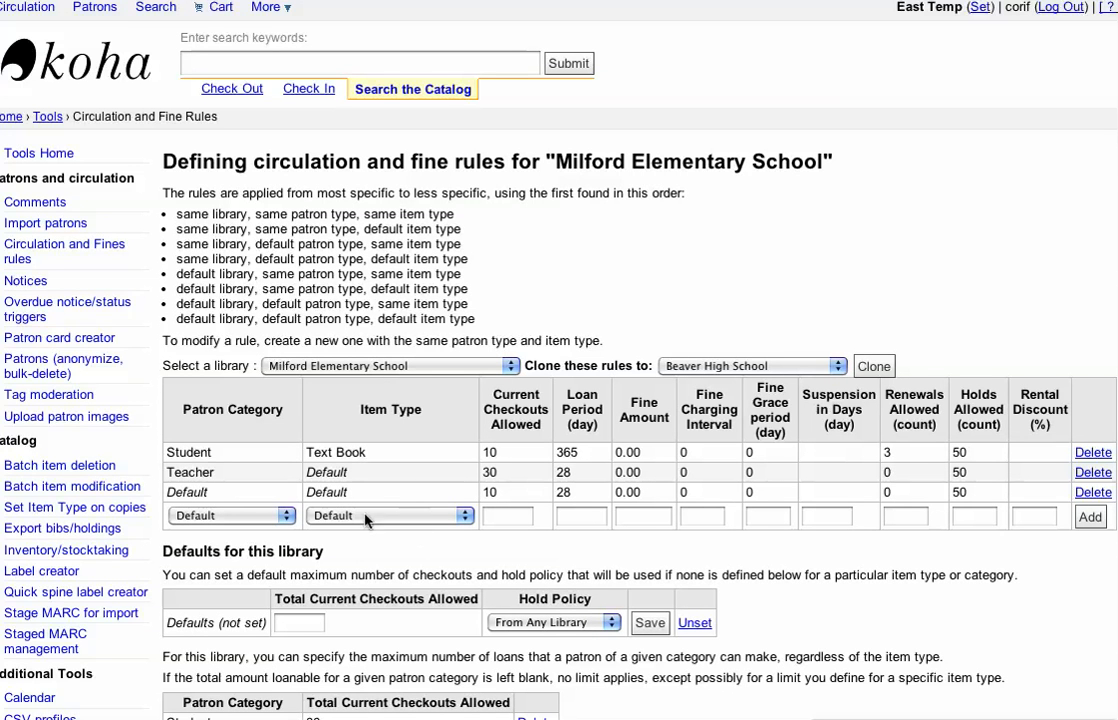
Step: Fill in a new circulation rule for Student patrons and DVDs with 1 current checkout allowed and a 5-day loan period
{"action": "left_click", "coordinate": [281, 518]}
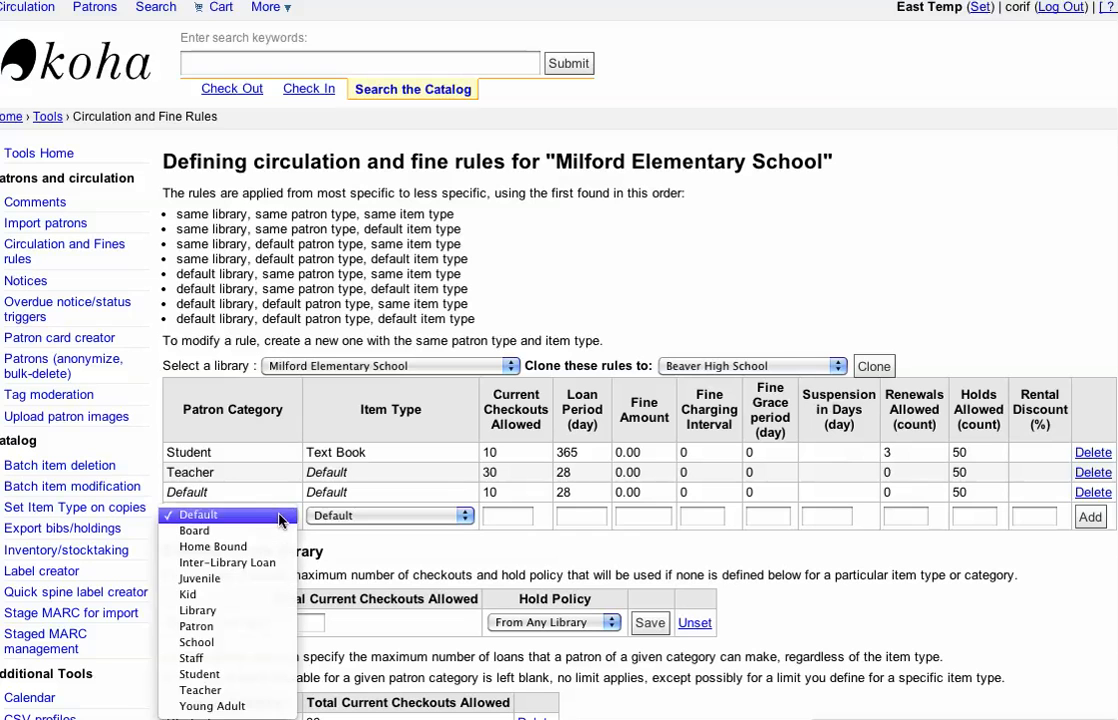
{"action": "left_click", "coordinate": [268, 674]}
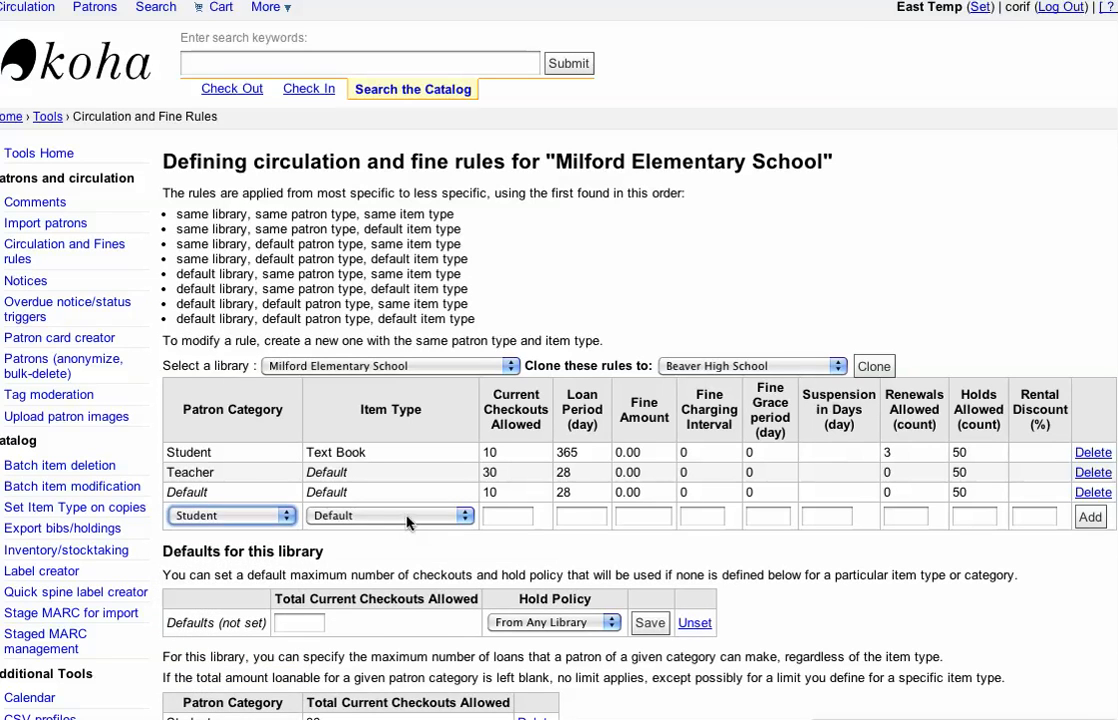
{"action": "left_click", "coordinate": [400, 516]}
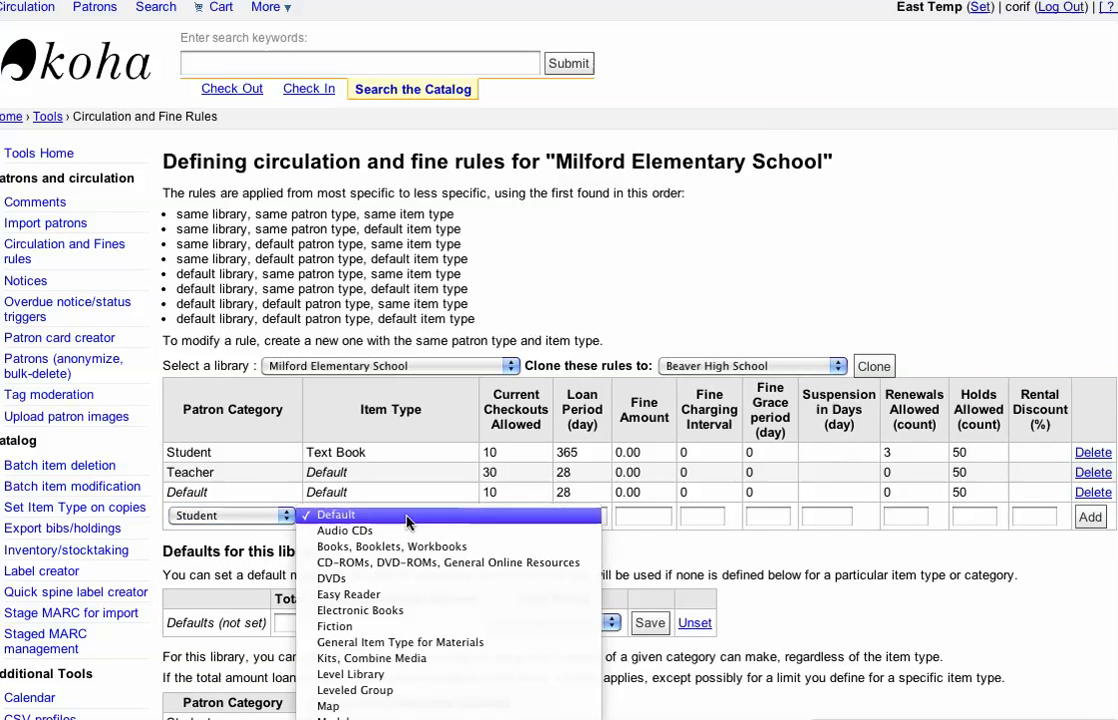
{"action": "left_click", "coordinate": [398, 578]}
{"action": "left_click", "coordinate": [527, 516]}
{"action": "type", "text": "1"}
{"action": "left_click", "coordinate": [577, 517]}
{"action": "type", "text": "5"}
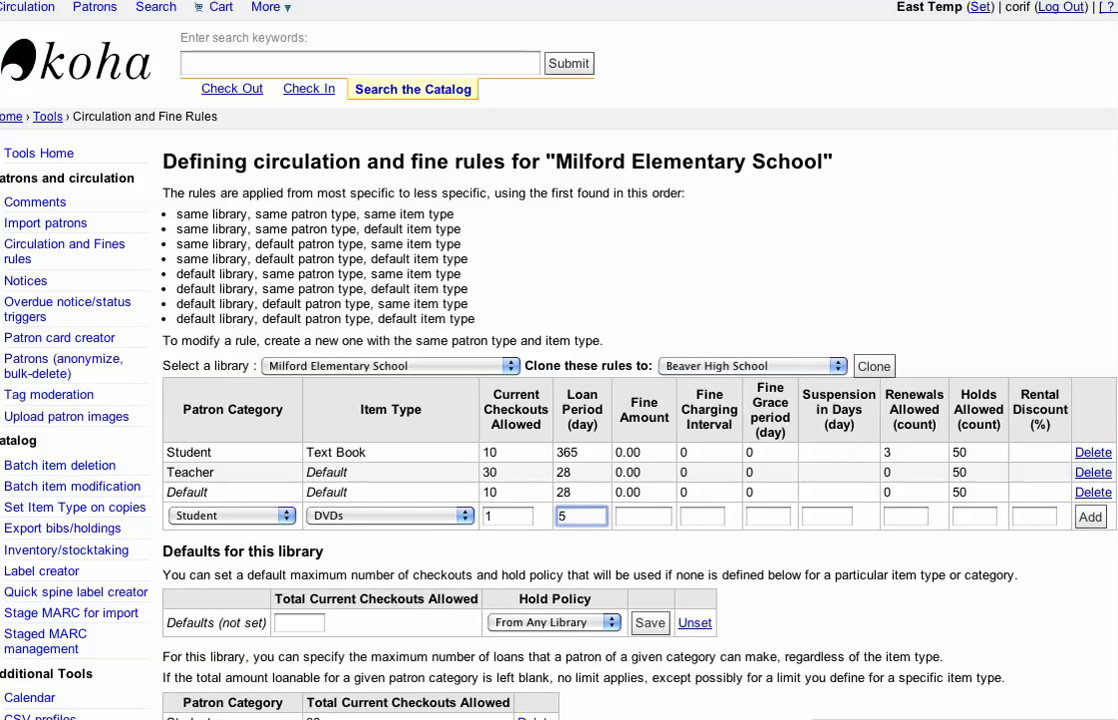
{"action": "key", "text": "Tab"}
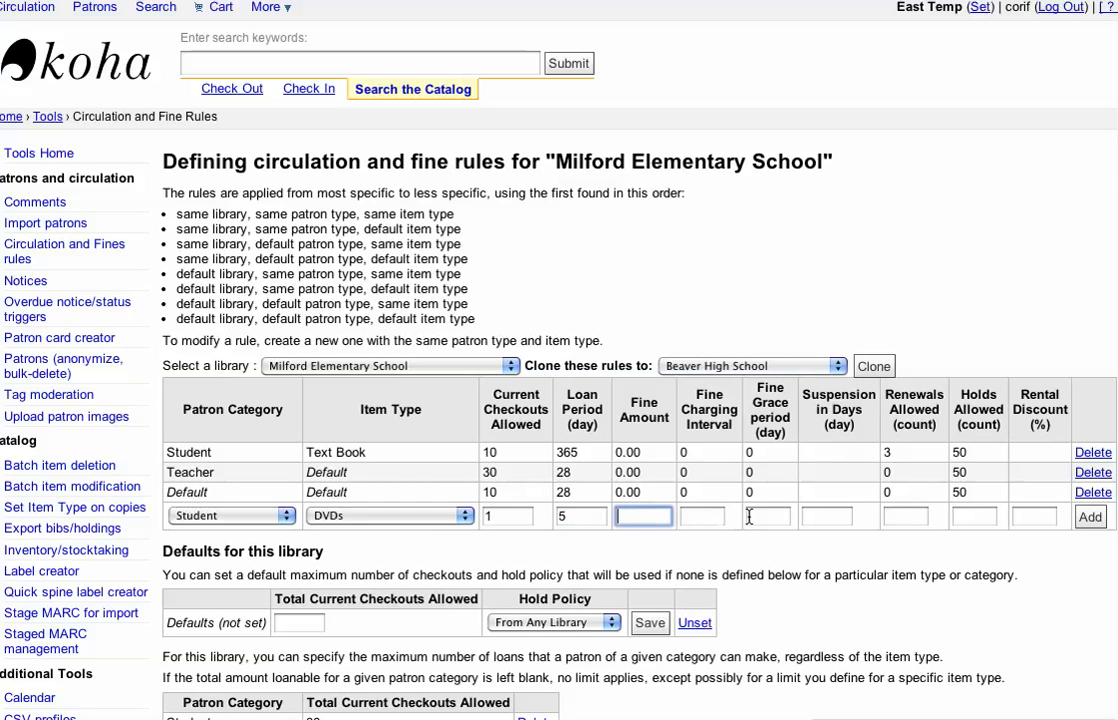
Step: Set the new rule's allowed renewals and allowed holds to 0 and add the rule
{"action": "left_click", "coordinate": [906, 517]}
{"action": "type", "text": "0"}
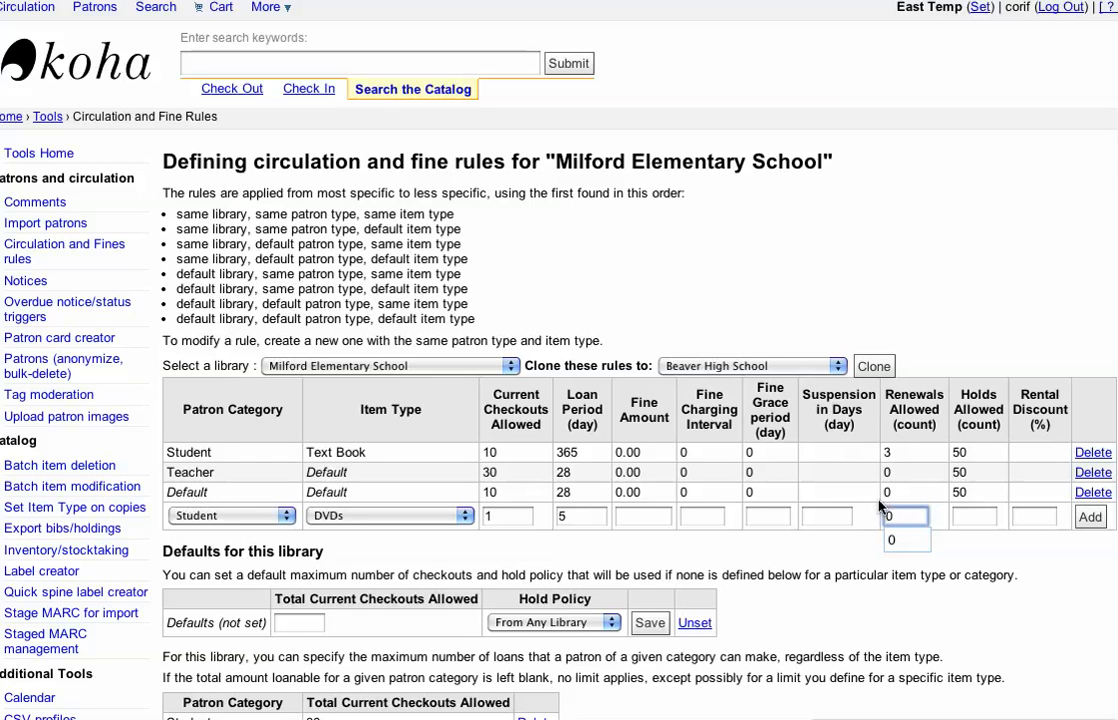
{"action": "left_click", "coordinate": [981, 517]}
{"action": "type", "text": "0"}
{"action": "left_click", "coordinate": [1089, 517]}
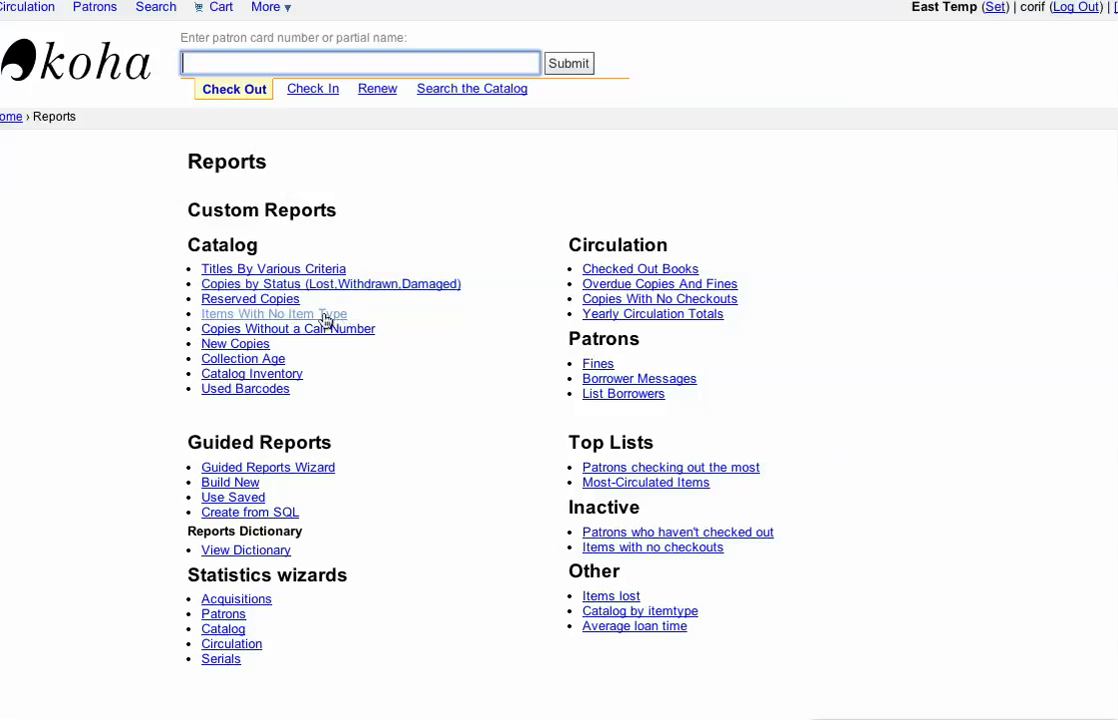
Step: Generate the Items With No Item Type report again with its output in the browser
{"action": "left_click", "coordinate": [282, 318]}
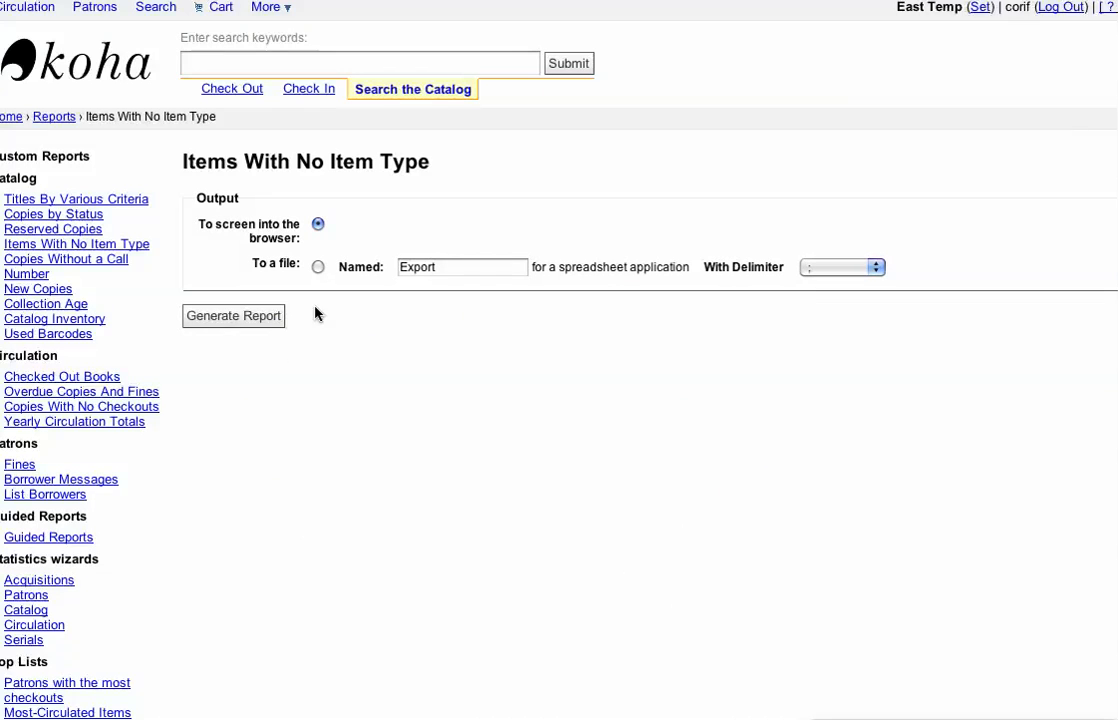
{"action": "left_click", "coordinate": [262, 318]}
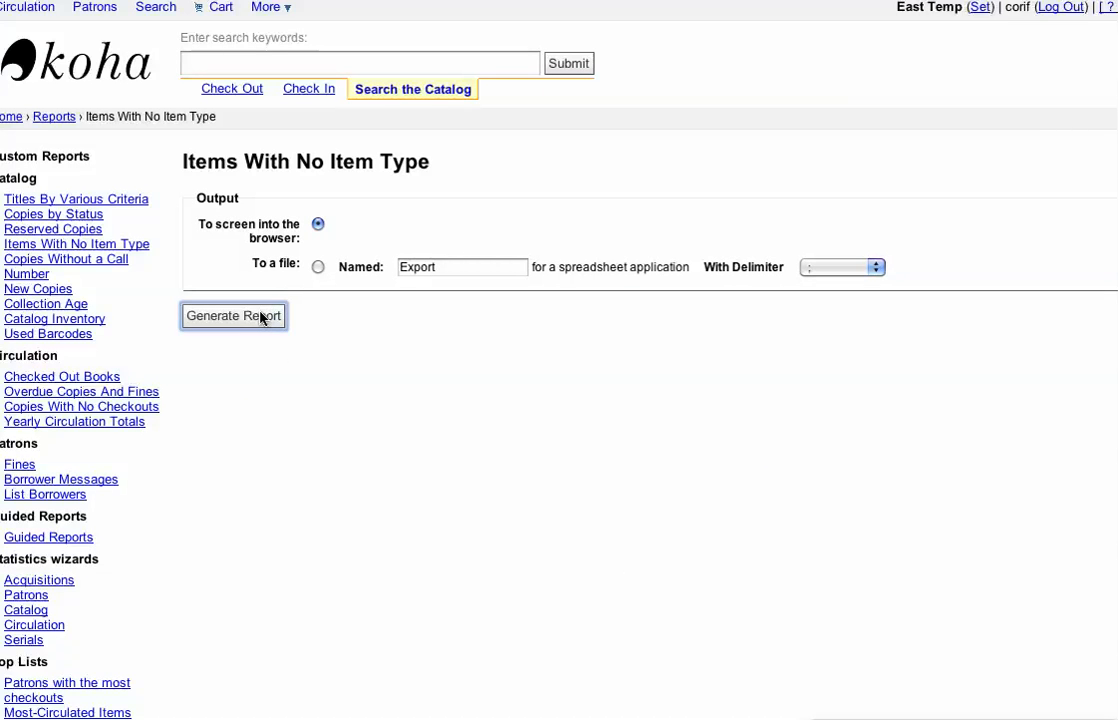